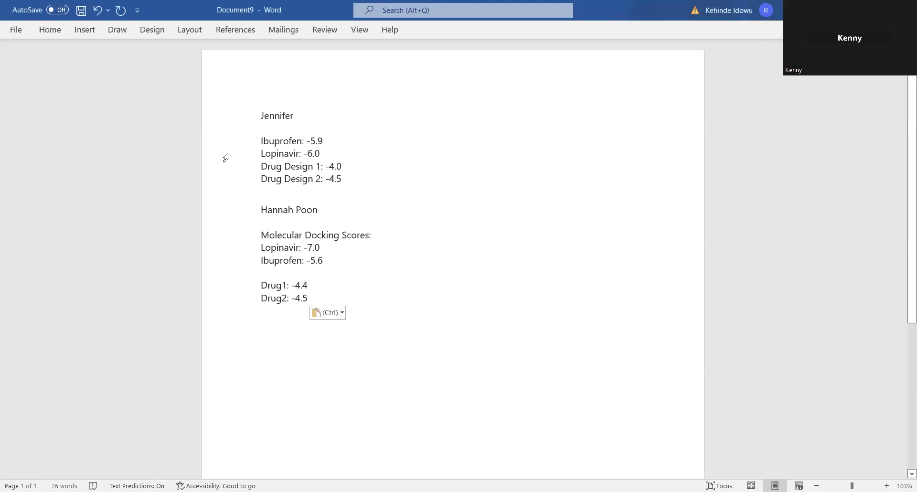
Colour the Lopinavir score lines red in both the first and second docking result lists.
click(226, 156)
click(298, 134)
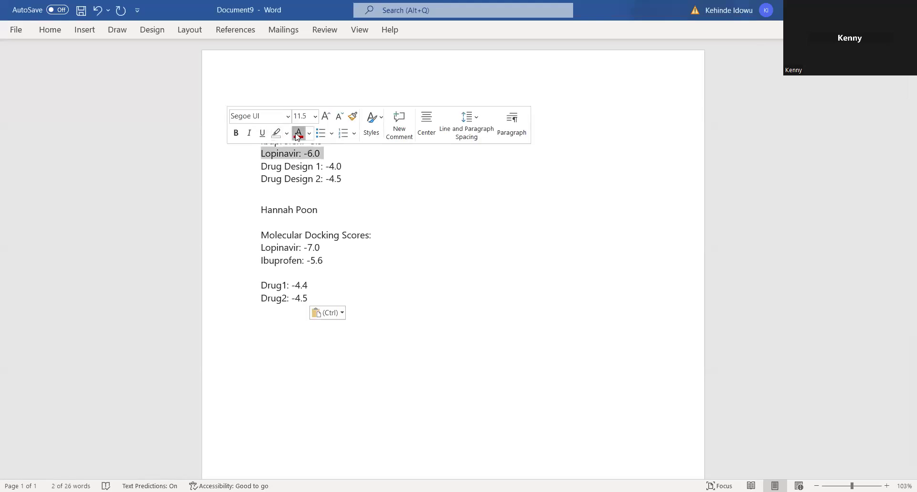
click(233, 252)
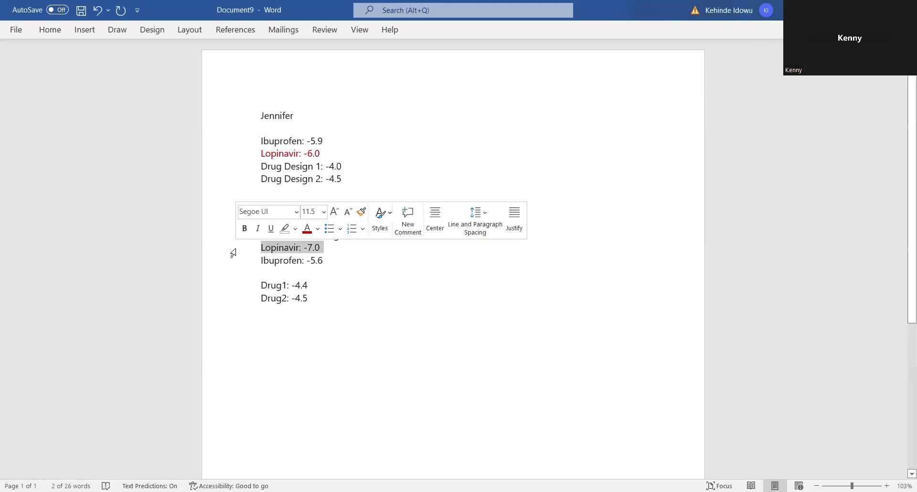
click(306, 230)
click(382, 282)
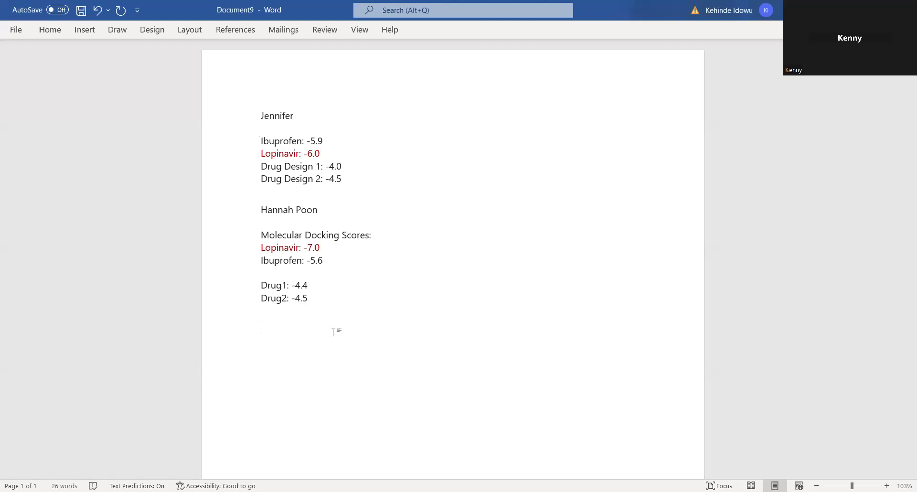
Add two score lines below the second list: "Lopinari=7.9" and "Aspir= 5.4".
text(Lopinari=7.9)
key(Return)
text(Aspir= )
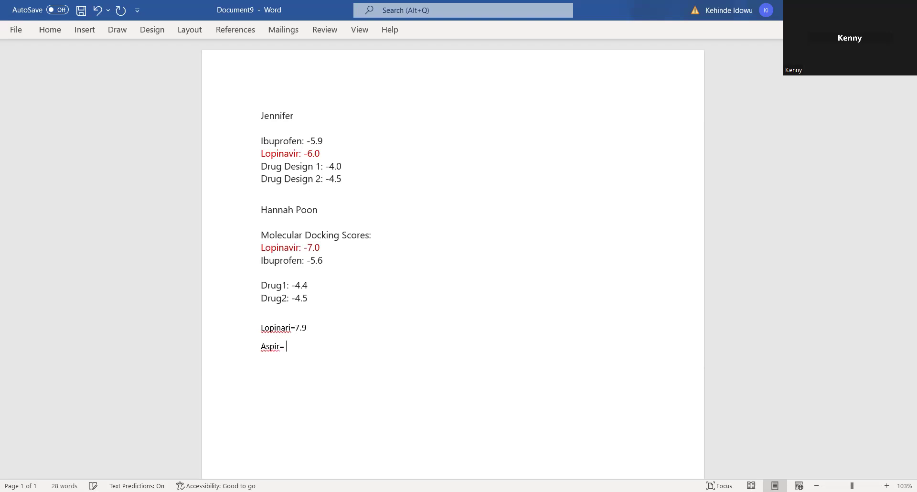
text(5.4)
Colour the "Lopinari=7.9" line red.
click(238, 320)
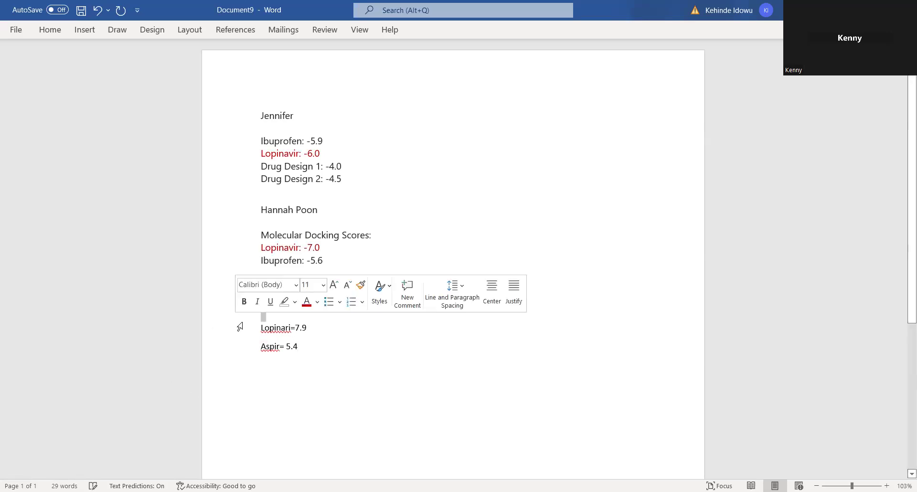
click(226, 335)
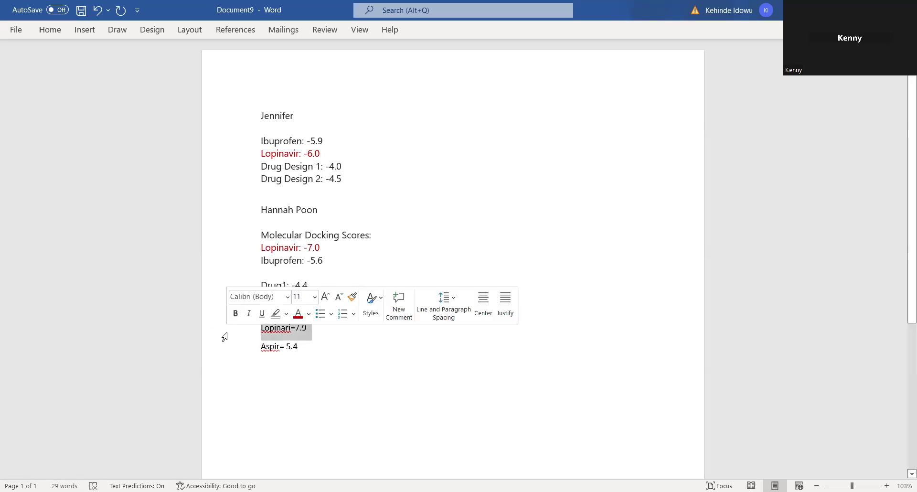
click(297, 319)
click(378, 345)
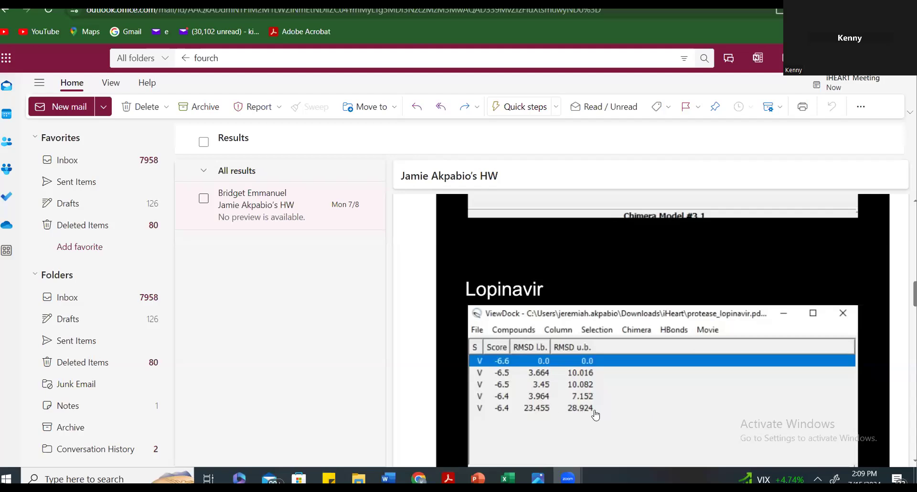
Examine the Lopinavir and ibuprofen ViewDock score tables and the homework notes in the Outlook homework email.
scroll(589, 414, down, 2)
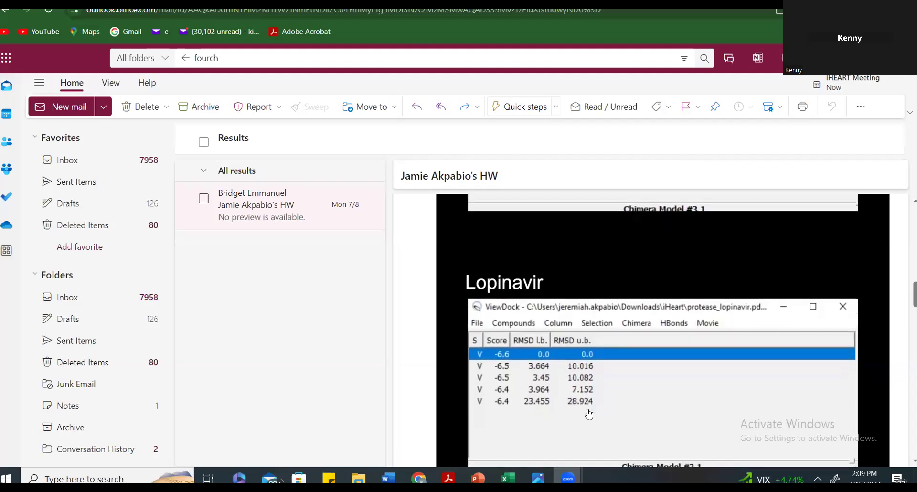
scroll(588, 414, down, 1)
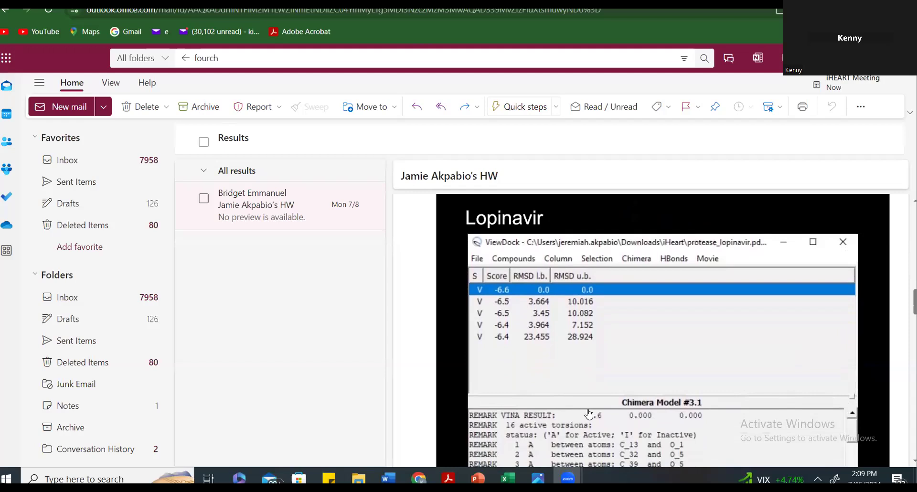
scroll(589, 414, down, 2)
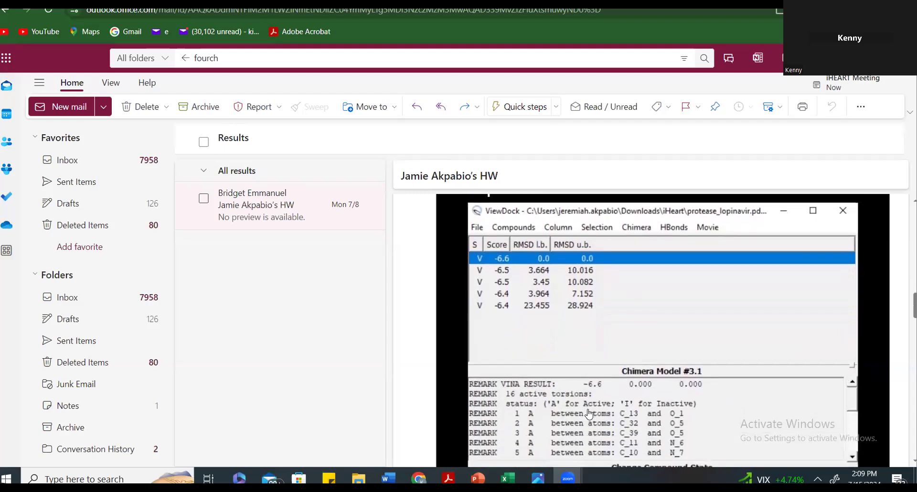
scroll(589, 414, up, 3)
scroll(588, 414, down, 6)
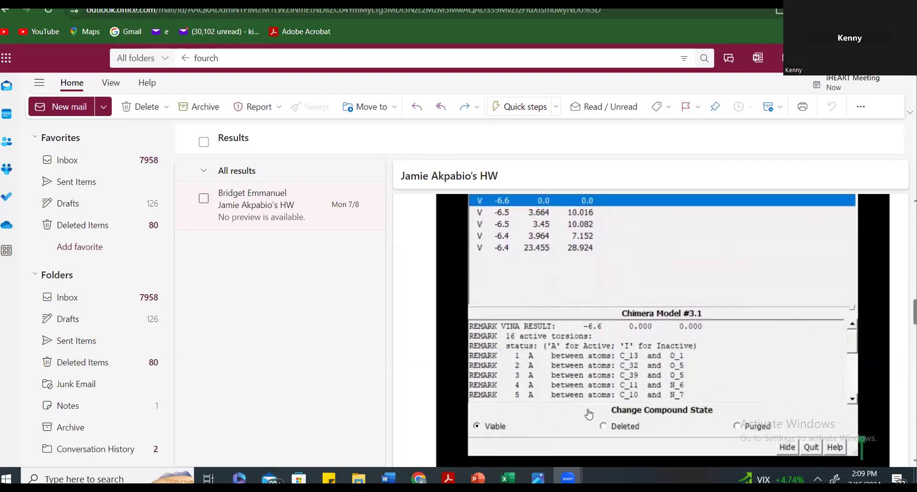
scroll(588, 414, down, 10)
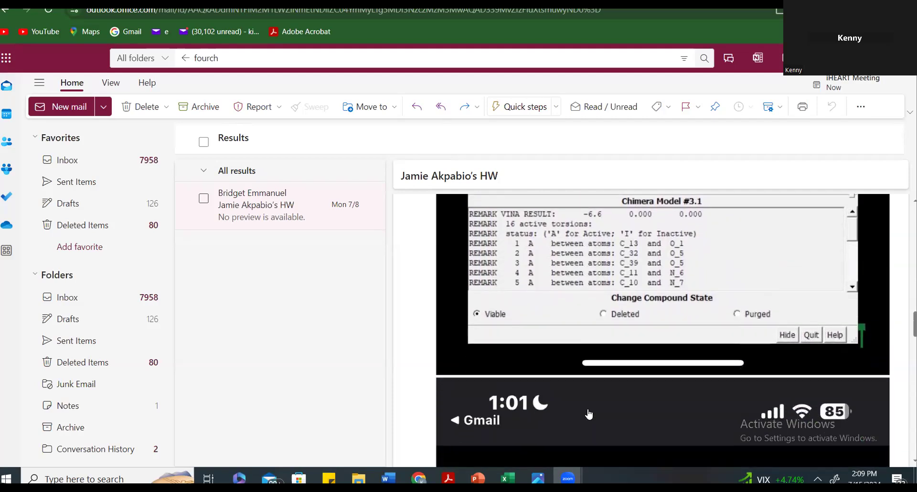
scroll(589, 414, down, 1)
scroll(589, 414, up, 20)
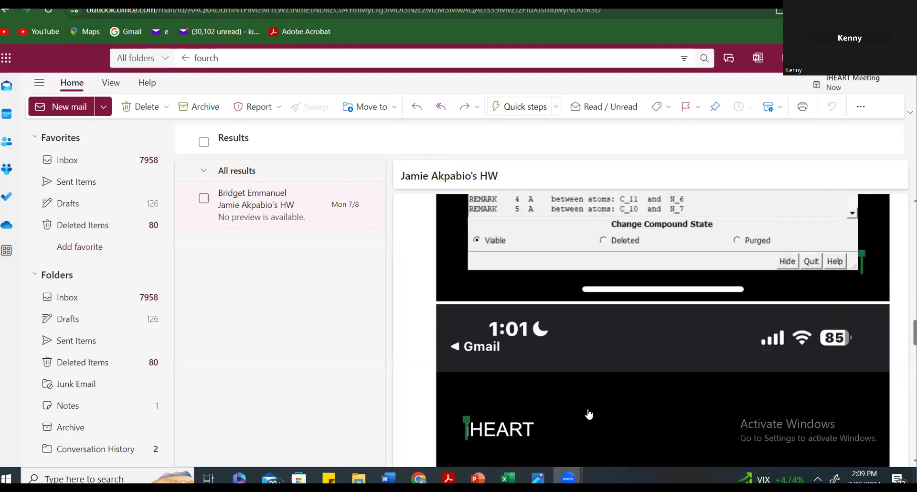
scroll(589, 414, down, 4)
scroll(588, 414, up, 9)
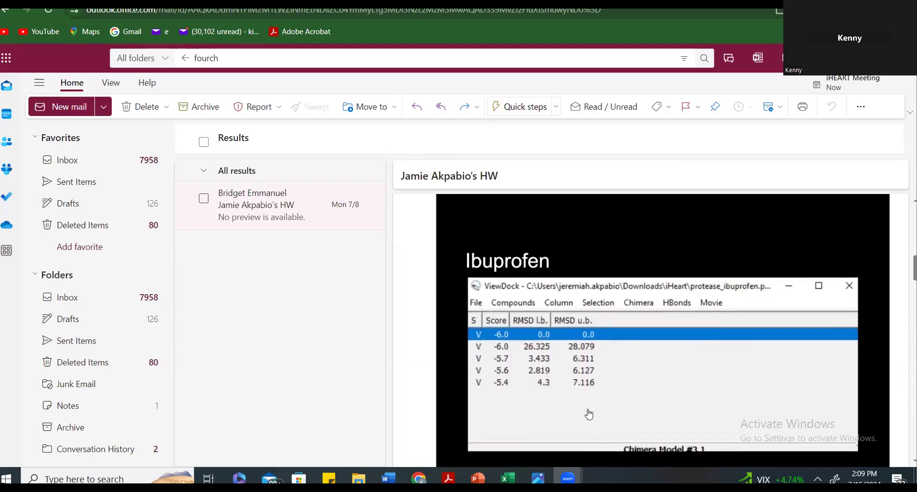
scroll(589, 415, down, 15)
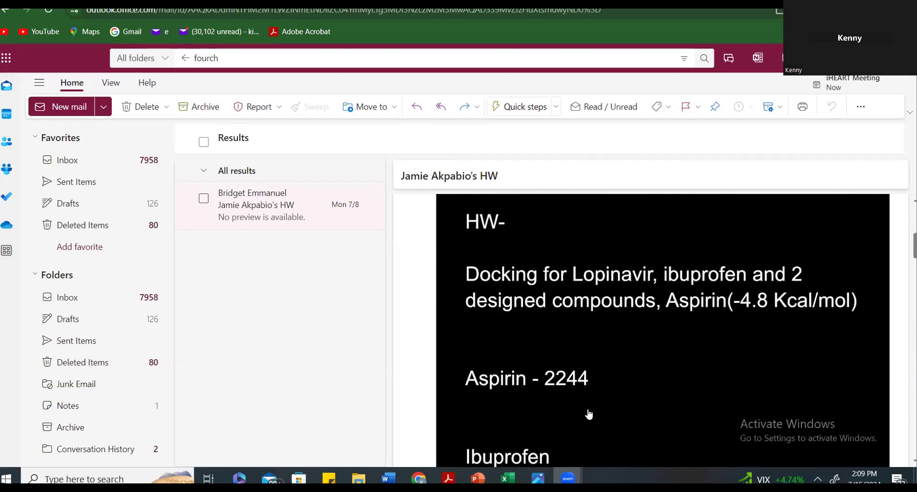
scroll(588, 415, up, 10)
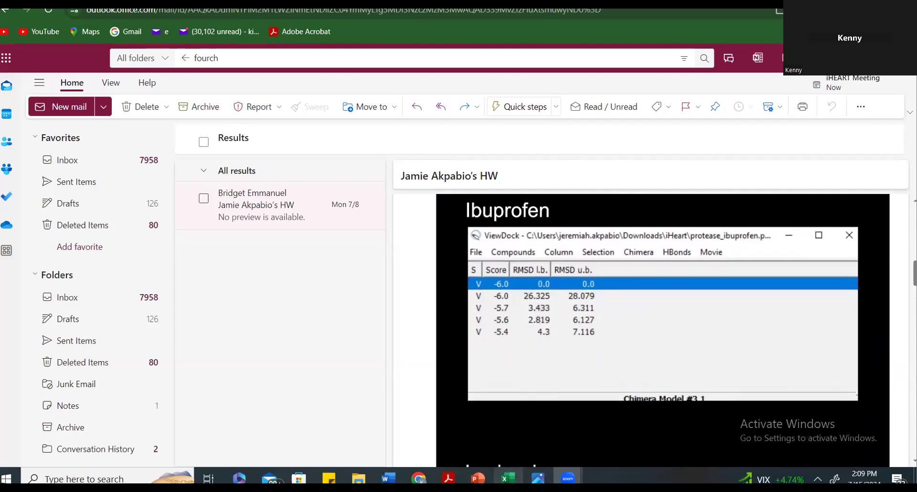
Switch back to the Document9 Word file and append "/ more -5.5" to the first Lopinavir score.
mouse_move(389, 477)
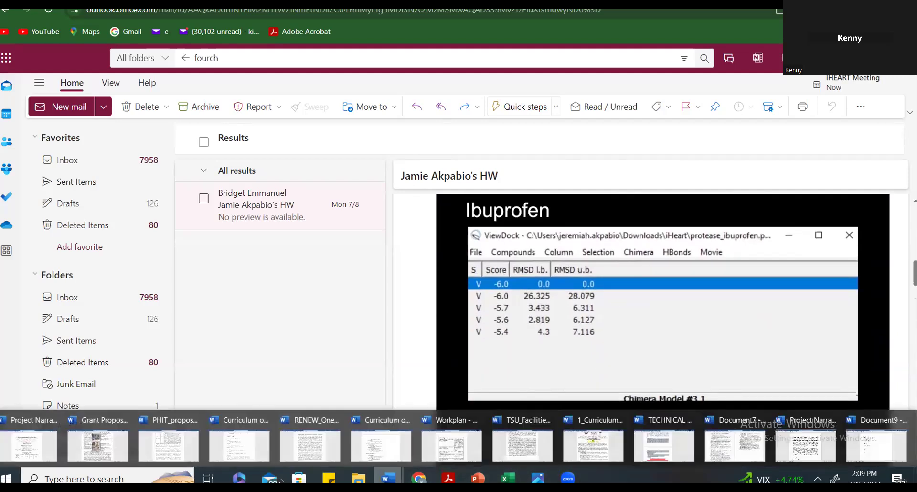
click(876, 442)
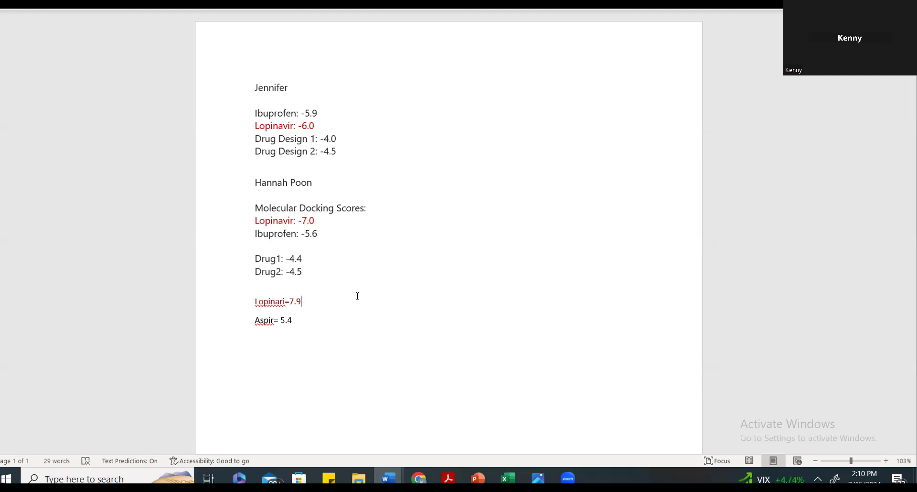
click(320, 126)
text(/)
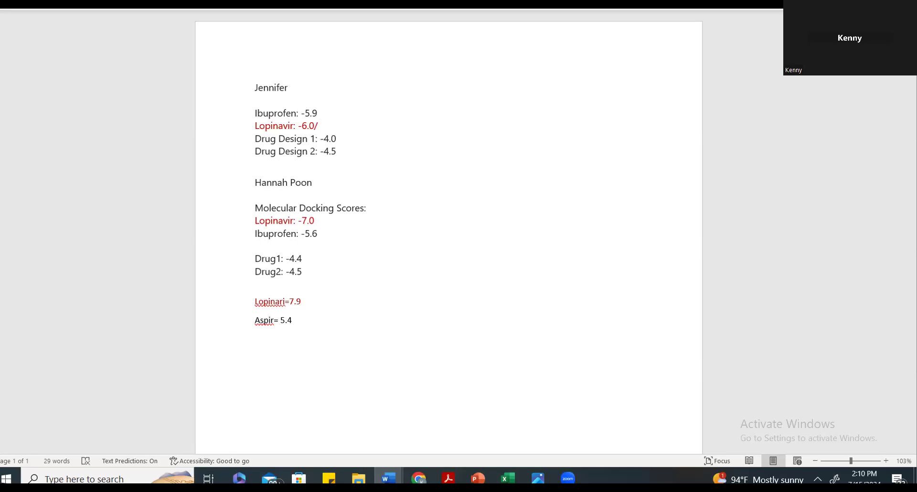
text(5.)
key(BackSpace)
text(5)
text(more )
text(-)
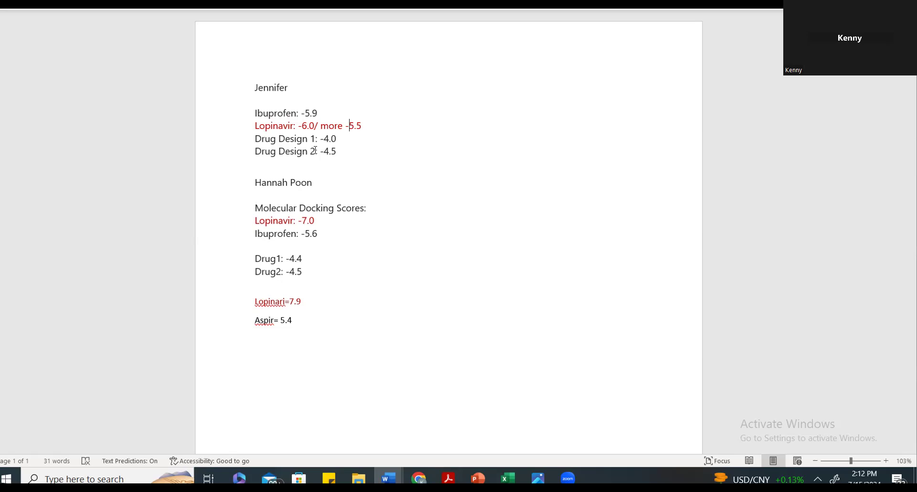
Append ", -6.8 upward" to the Lopinavir score under Molecular Docking Scores.
double_click(261, 297)
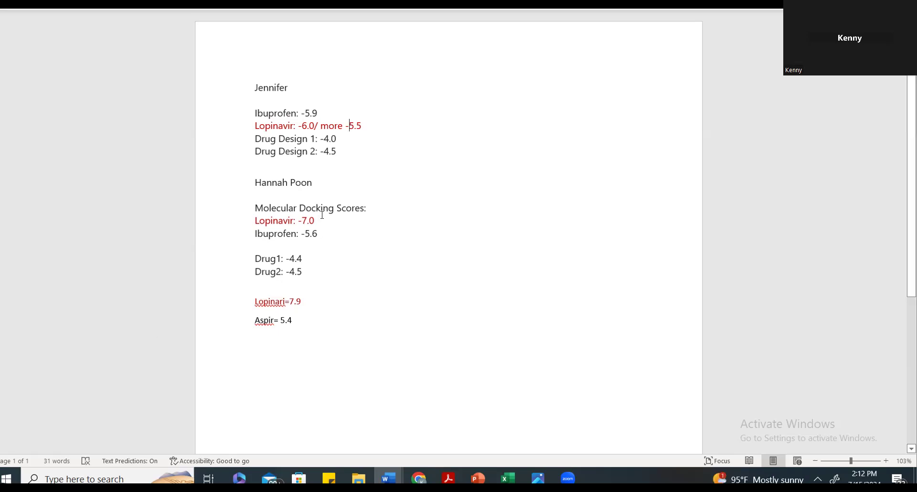
text(, )
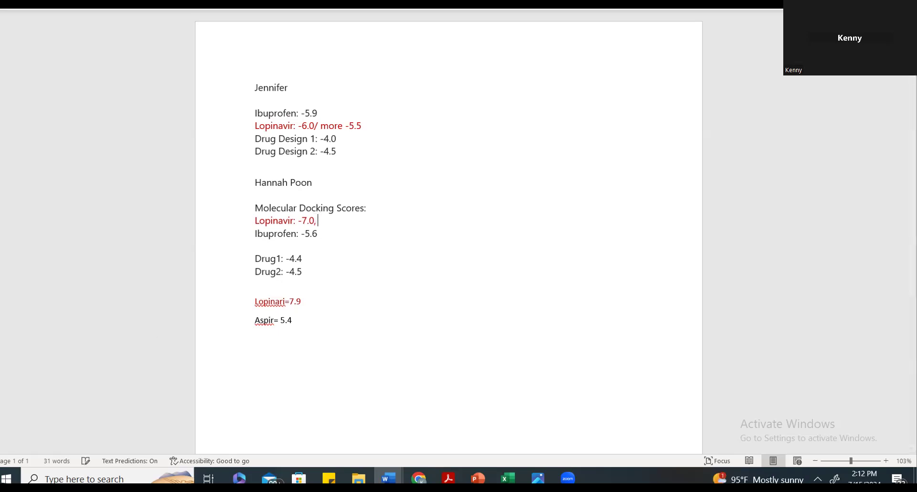
text(-6.8 upward)
Add the line "Drug1= 8.2" below the Aspir score.
click(293, 320)
key(Return)
text(b)
key(BackSpace)
text(drug)
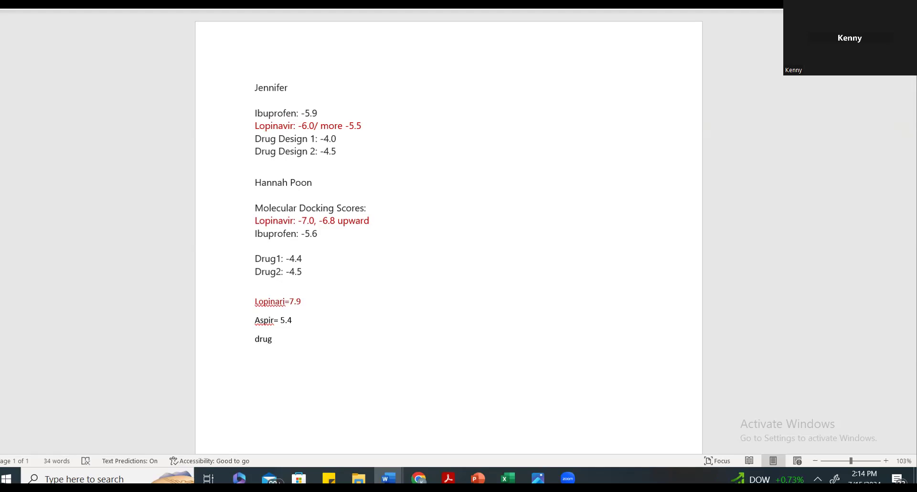
text(1= 8.2)
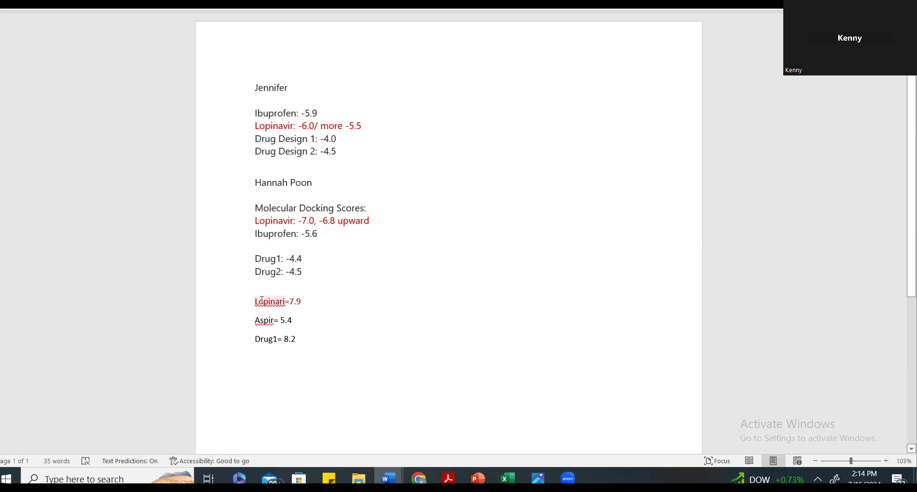
Insert a minus sign before the Lopinari, Aspir and Drug1 values in the last list to make them negative.
click(232, 325)
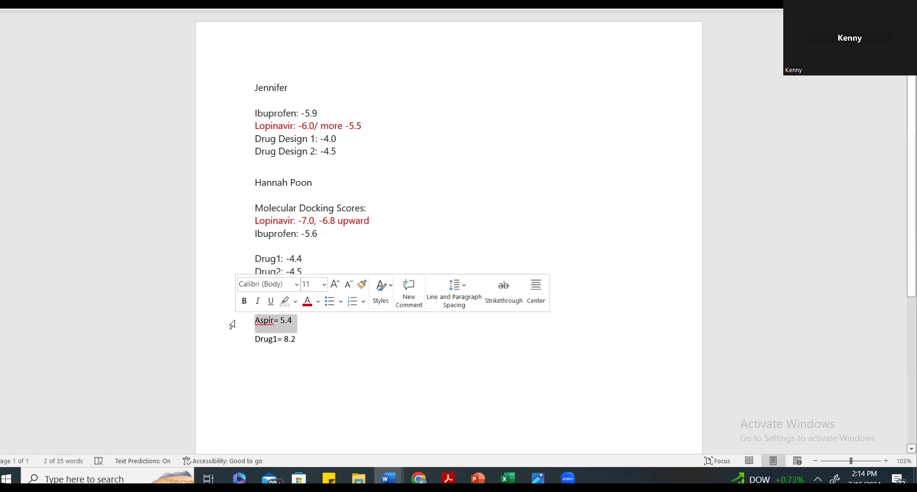
click(311, 339)
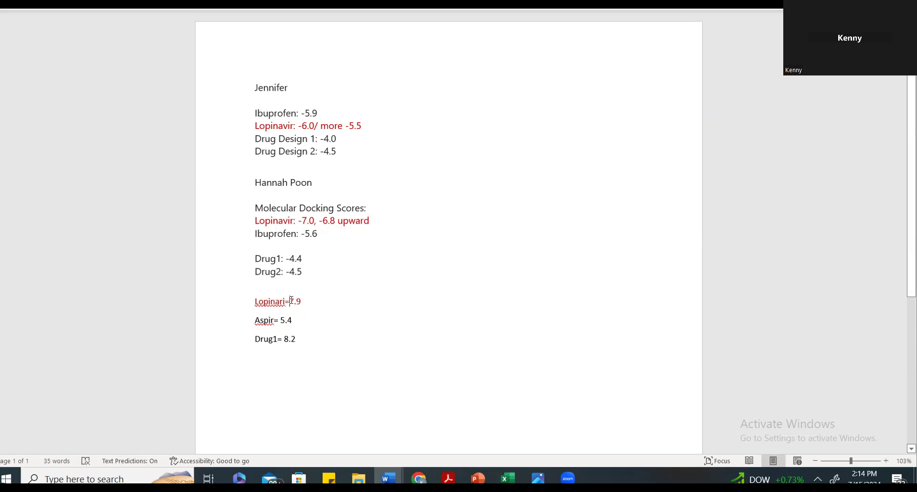
click(290, 300)
text(-)
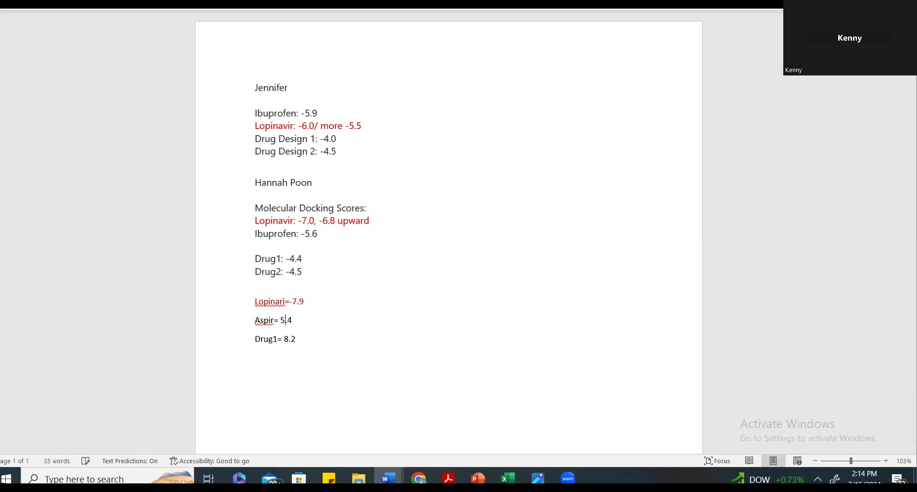
key(Left)
text(-)
click(288, 338)
text(-)
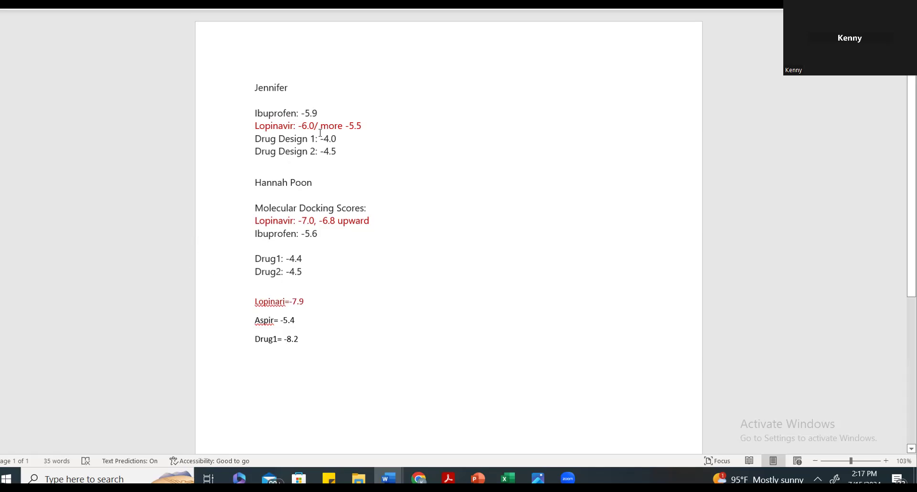
click(255, 338)
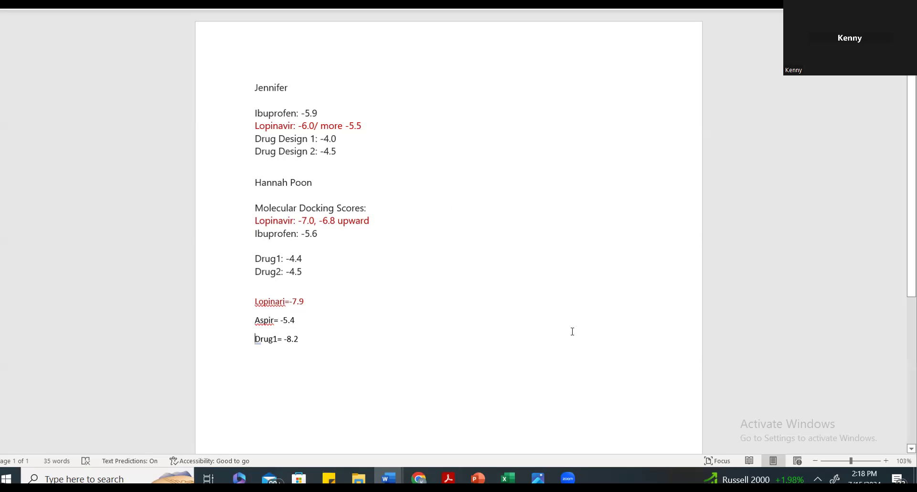
Search Windows for "chi" and launch UCSF Chimera.
click(76, 478)
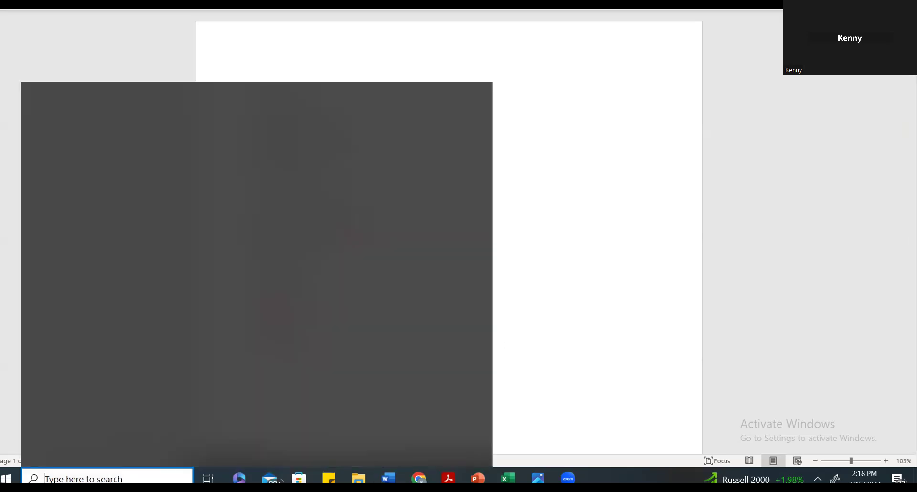
text(ch)
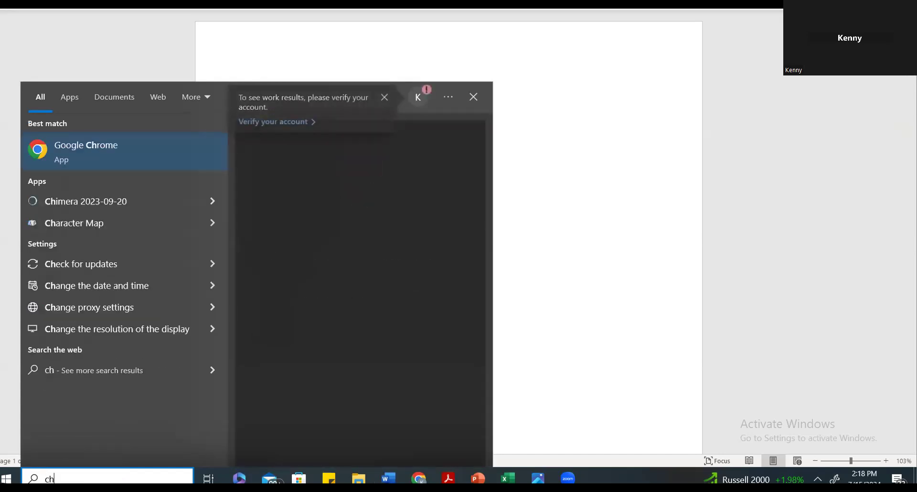
text(i)
click(97, 150)
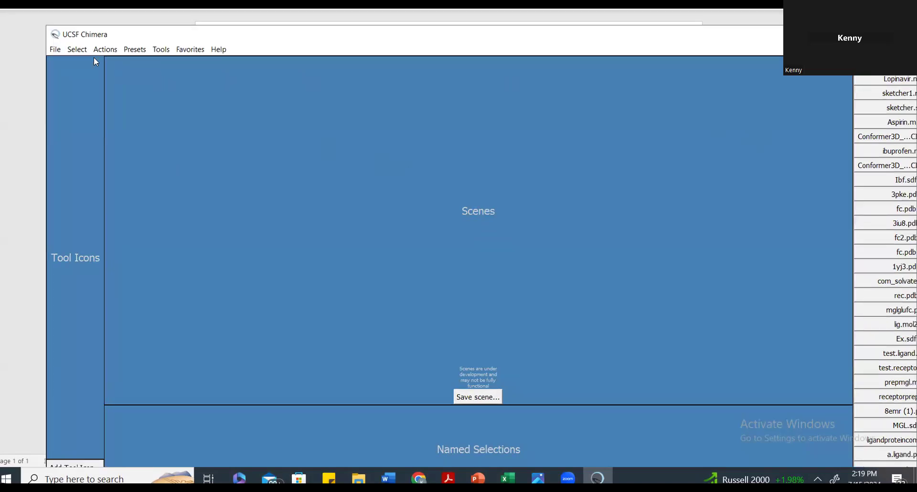
Open the structure file fc_prt_asp.pdb from the iHEART folder.
click(55, 49)
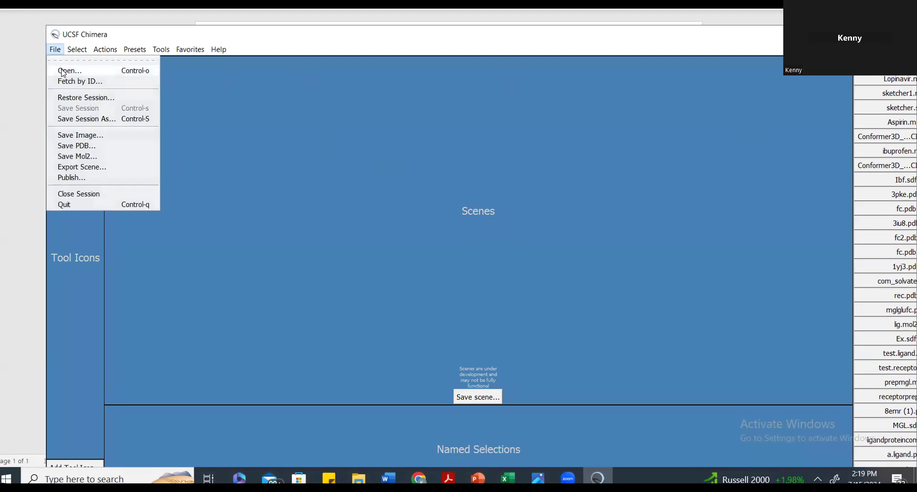
click(62, 72)
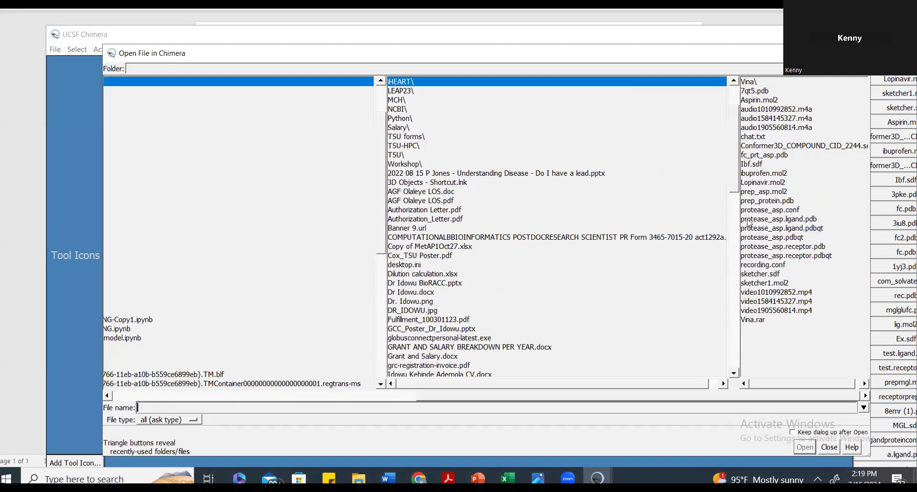
double_click(747, 155)
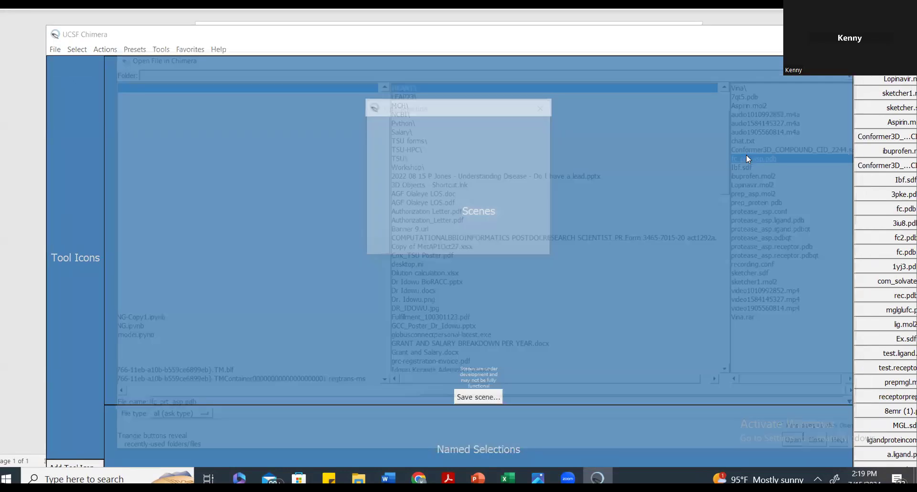
Designate PDB as the file type for fc_prt_asp.pdb and load the structure.
scroll(394, 206, down, 12)
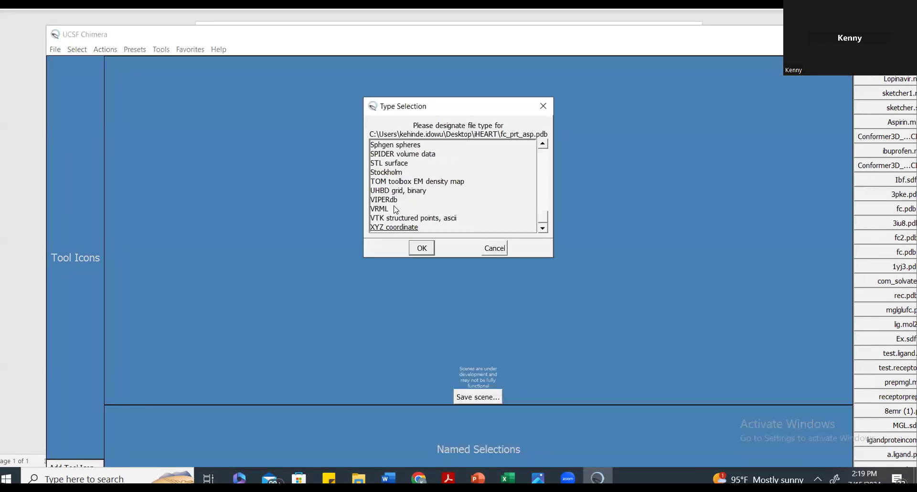
click(545, 144)
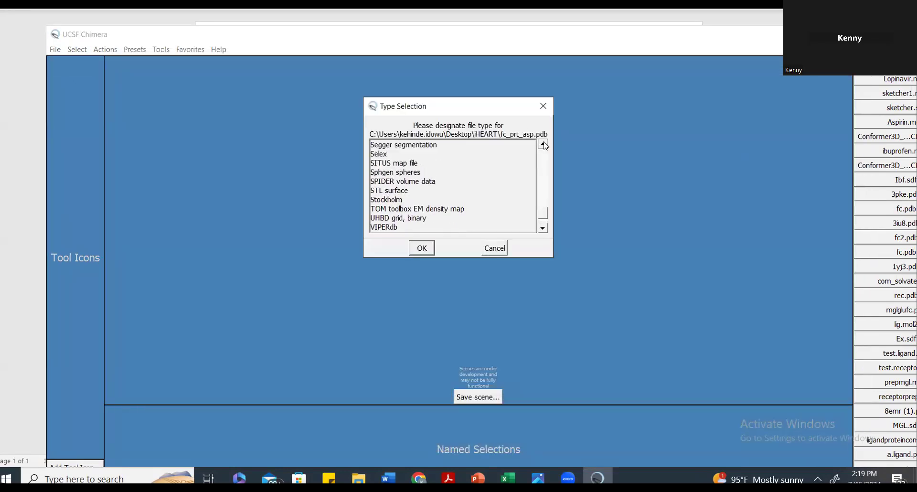
click(543, 144)
click(543, 144)
click(543, 144)
click(543, 144)
click(543, 144)
click(543, 144)
click(389, 155)
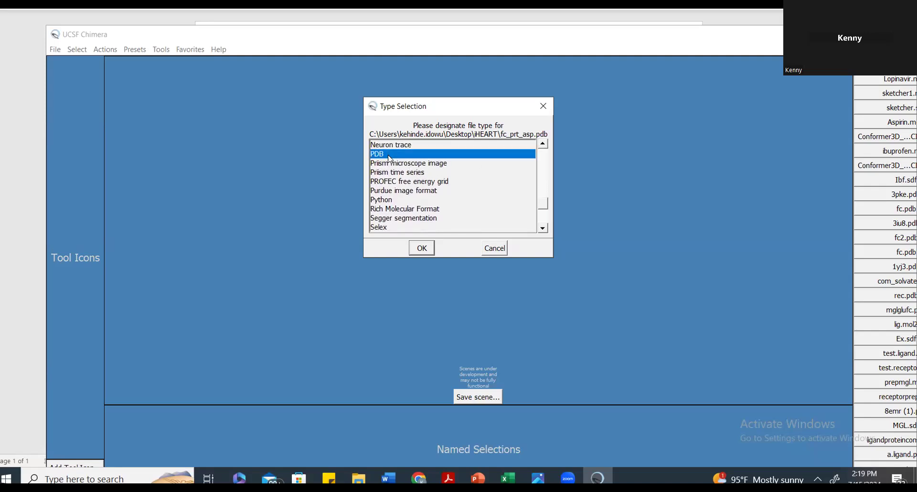
click(420, 246)
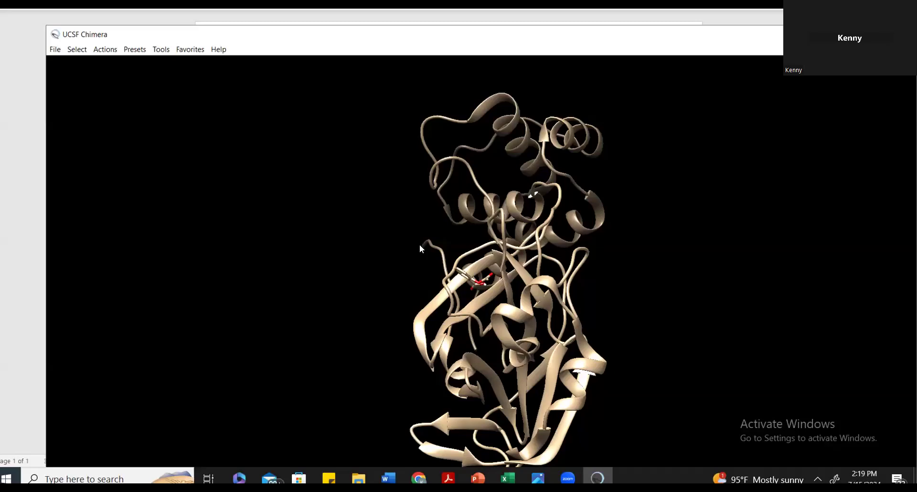
Examine the ligand's position in the protease structure from several angles.
drag(368, 266, 294, 334)
drag(478, 273, 724, 291)
drag(522, 282, 581, 378)
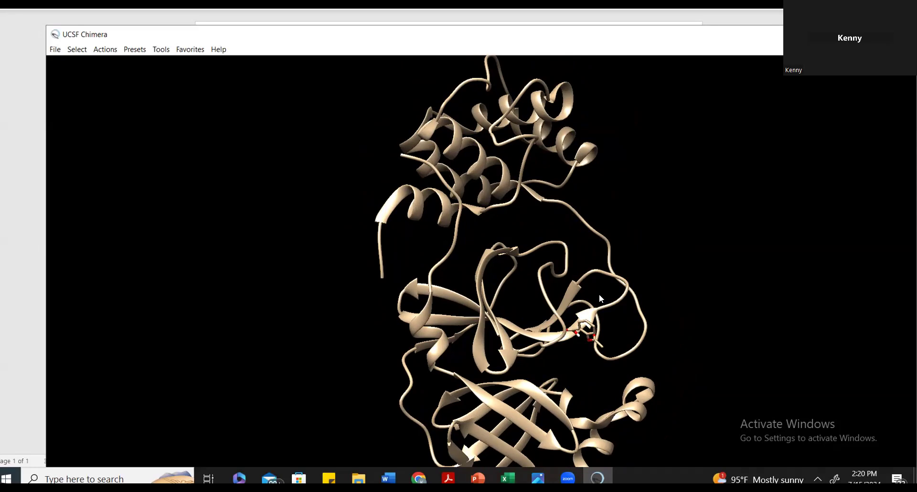
drag(598, 294, 582, 231)
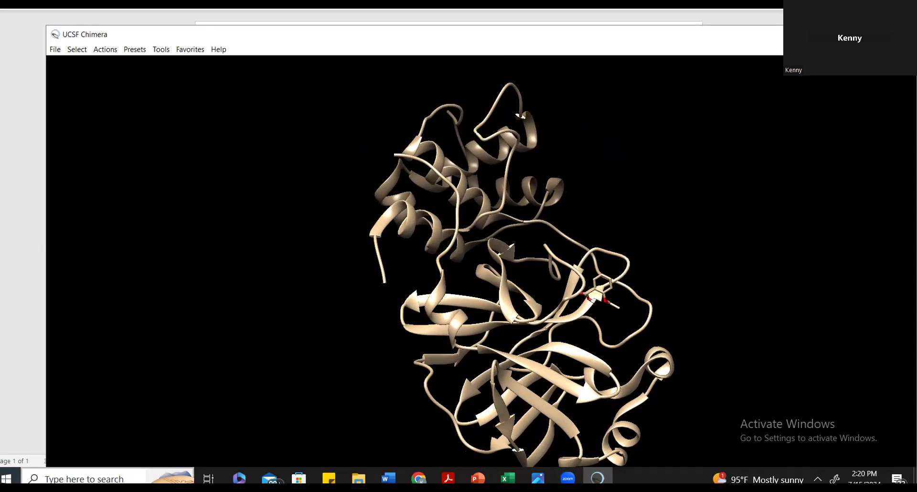
Search Windows for "discovery" and launch Discovery Studio 2021 Client.
click(86, 478)
text(discover)
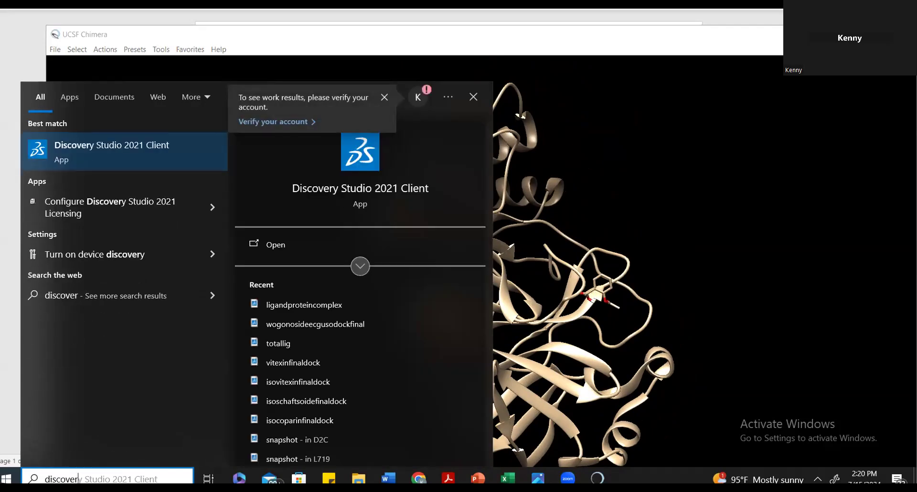
text(y)
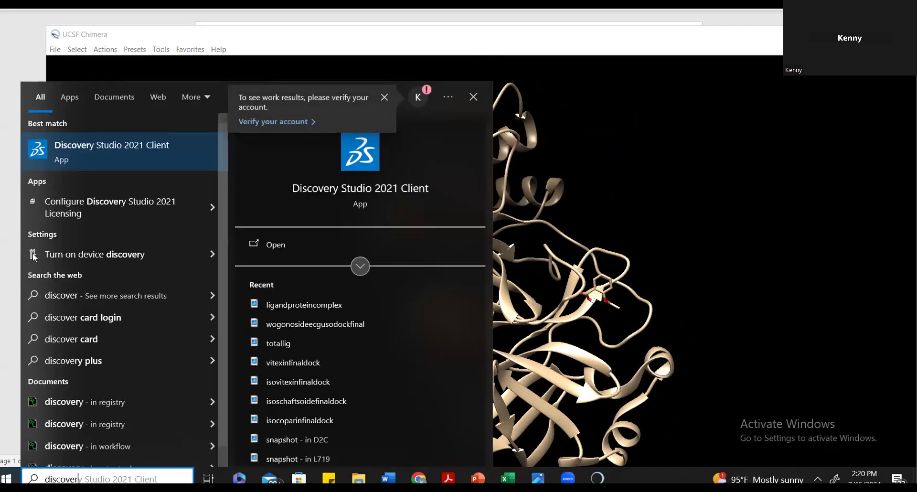
click(106, 154)
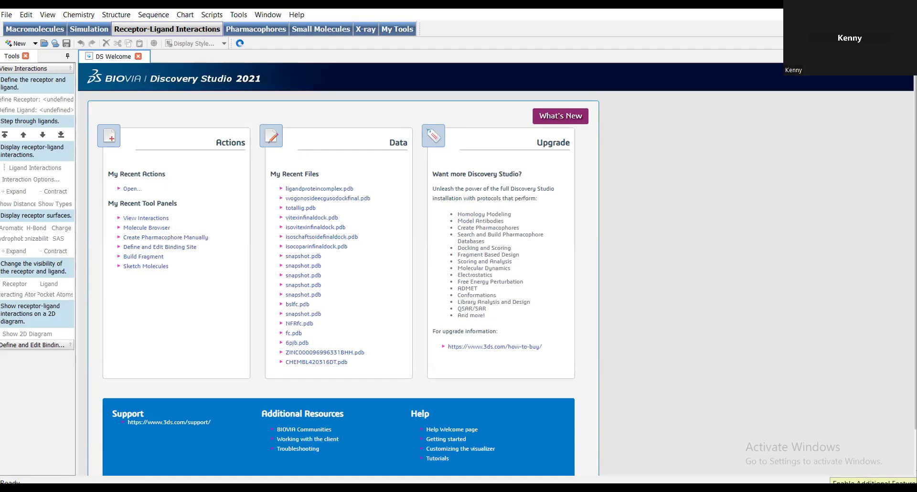
Open the fc_prt_asp structure from the iHEART folder on the Desktop.
click(8, 18)
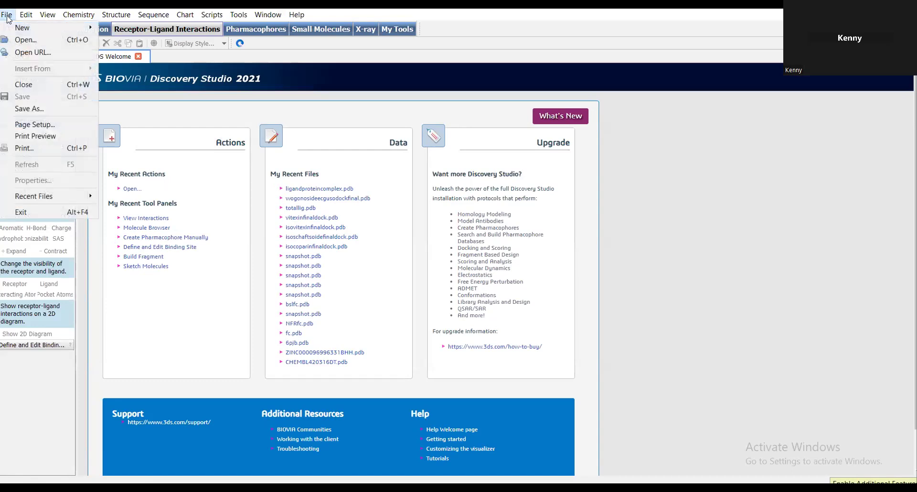
click(23, 40)
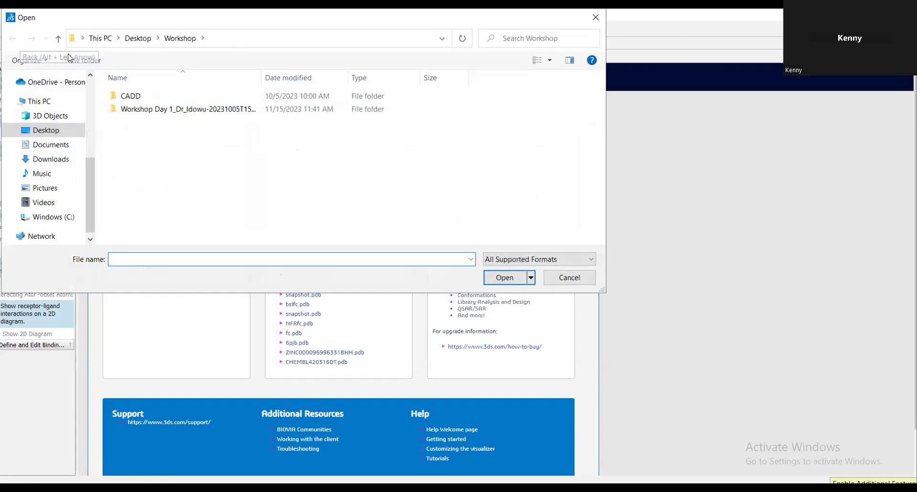
click(52, 134)
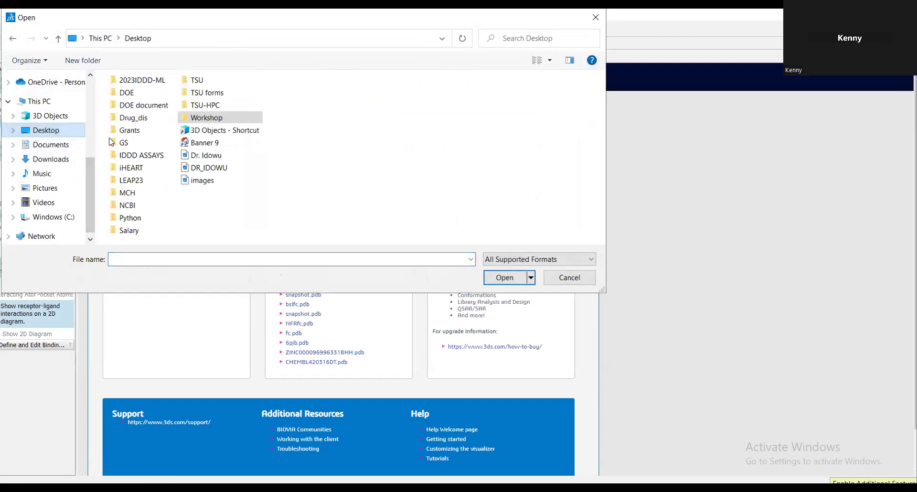
double_click(136, 169)
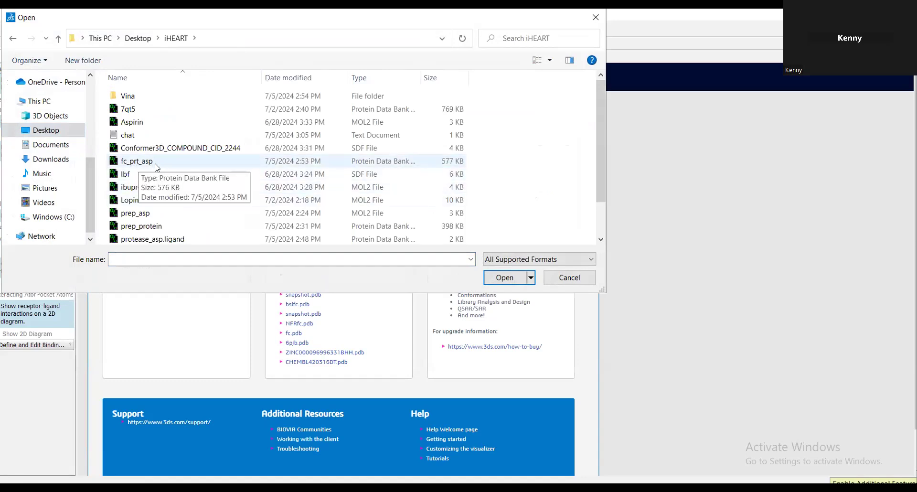
click(147, 162)
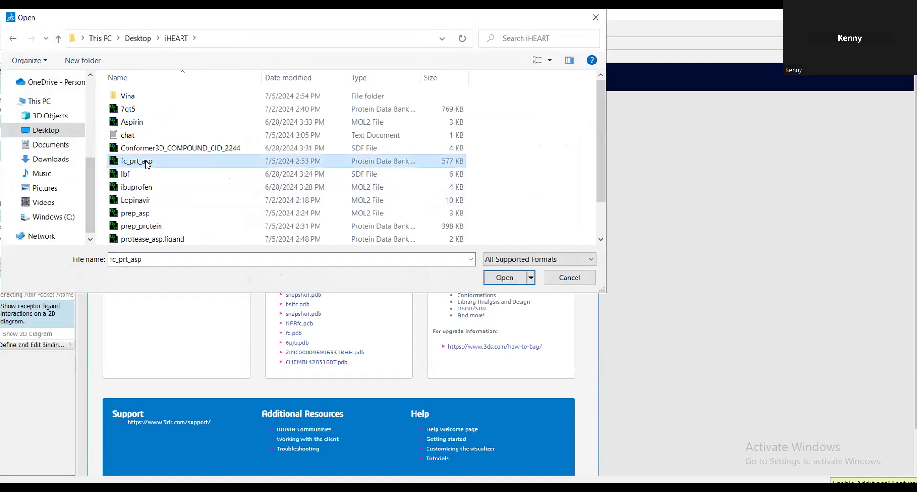
click(504, 281)
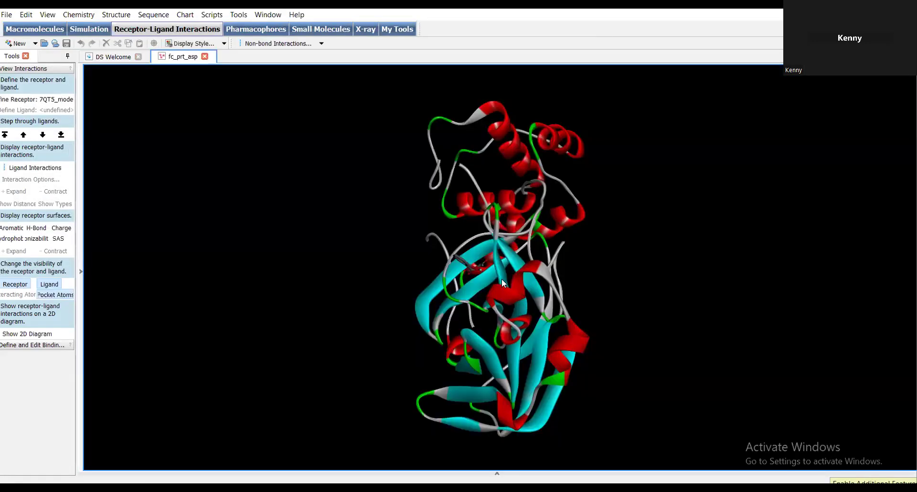
Change the background color of the fc_prt_asp 3D view to white.
right_click(603, 262)
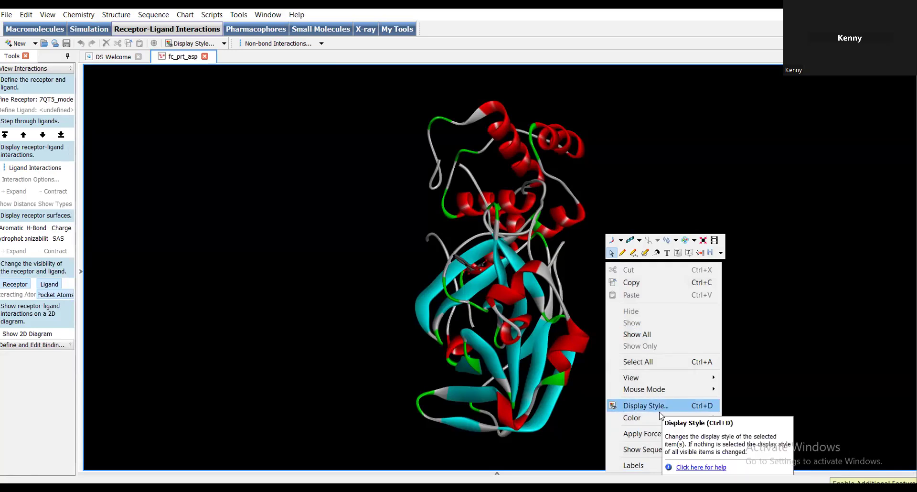
mouse_move(660, 415)
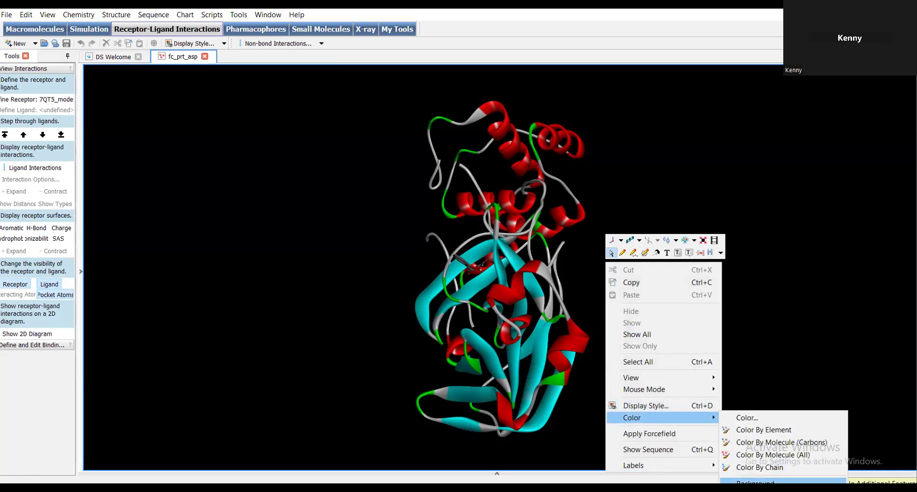
click(764, 481)
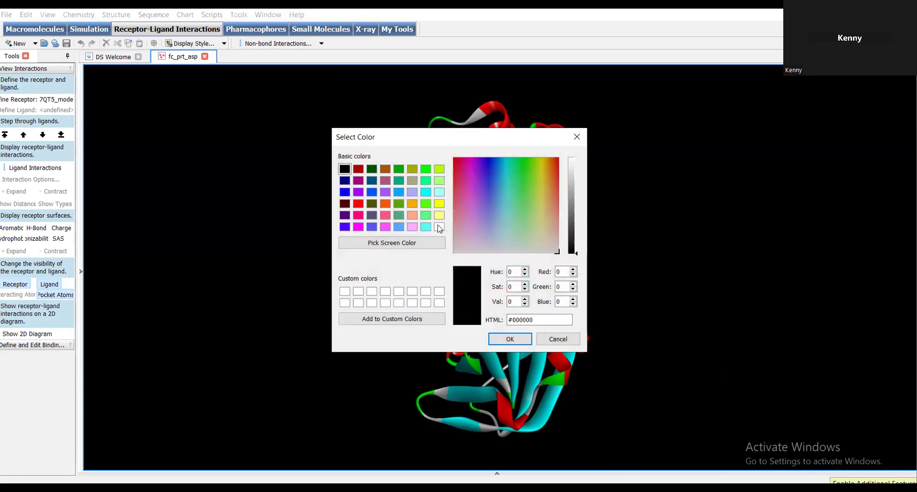
click(439, 227)
click(512, 337)
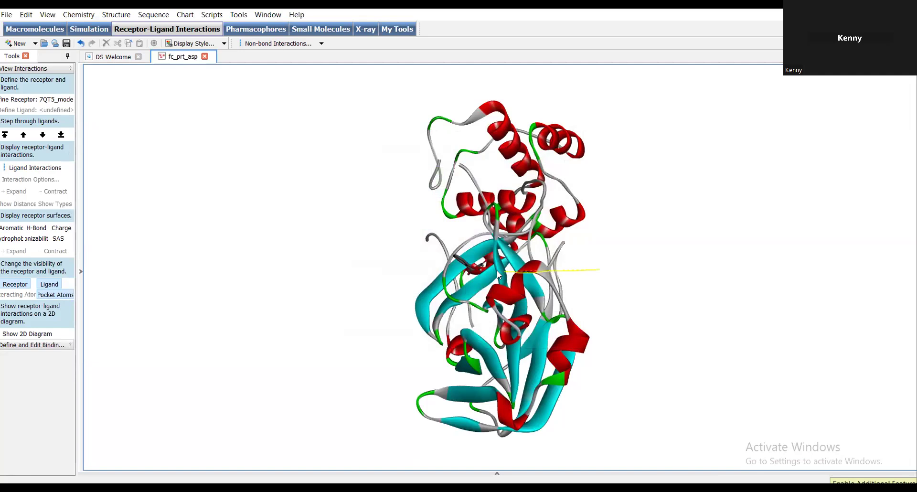
Turn the complex to expose the docked ligand, highlight the ligand to inspect it, and clear the selection.
click(497, 270)
click(577, 275)
right_click(635, 257)
click(583, 234)
drag(583, 232, 625, 253)
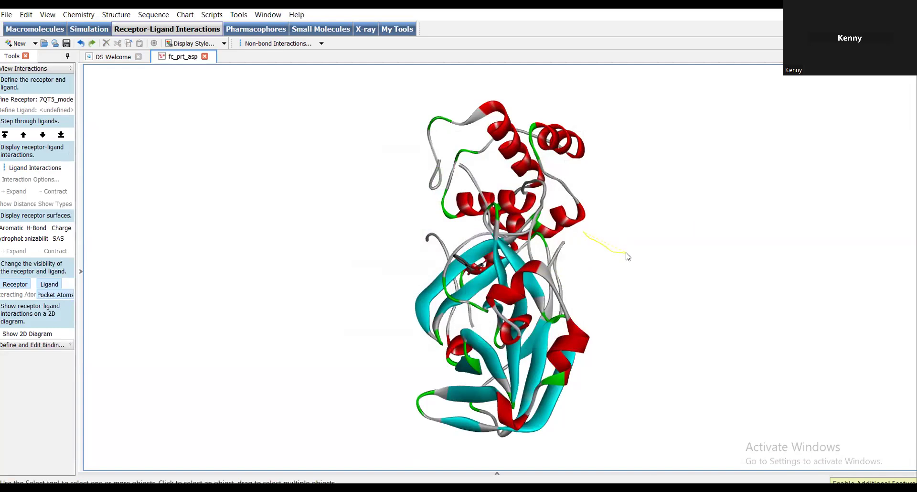
right_drag(598, 268, 701, 300)
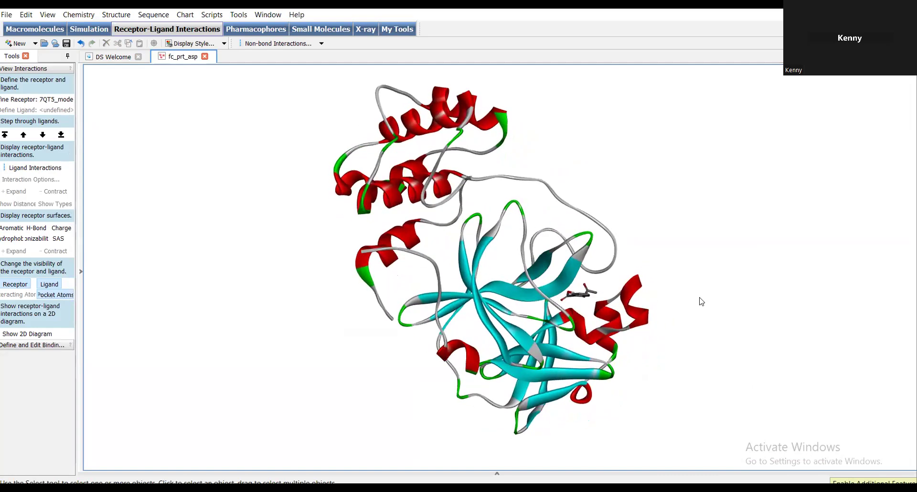
click(583, 297)
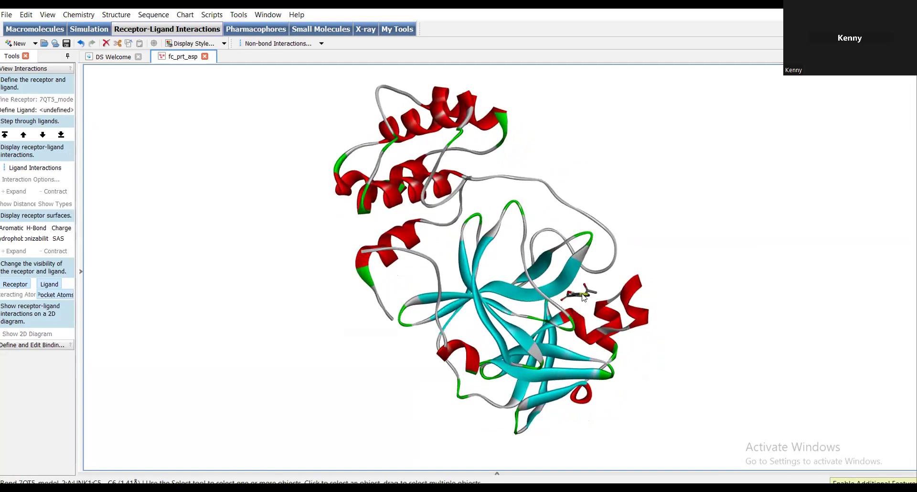
click(584, 296)
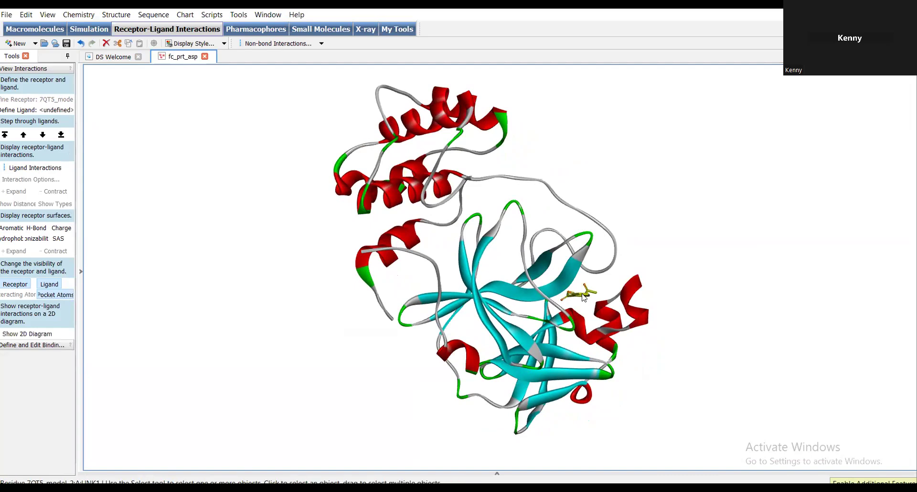
click(584, 297)
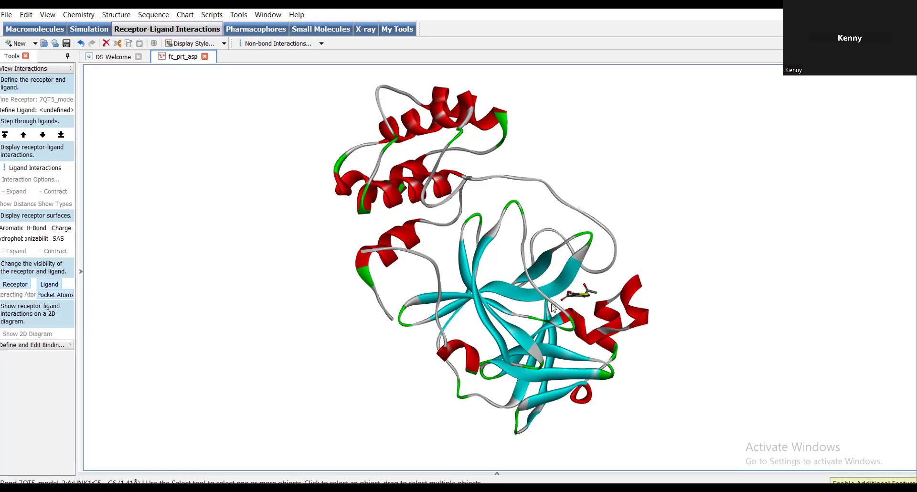
click(381, 345)
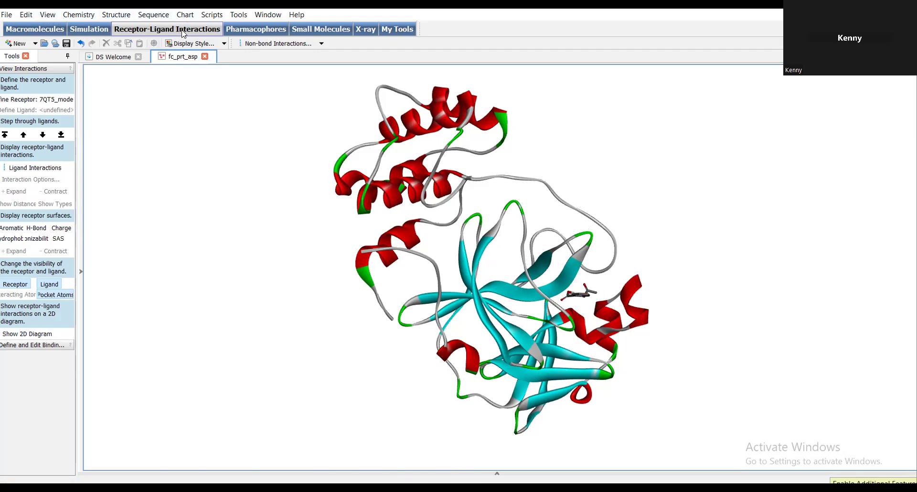
Show the 2D receptor-ligand interaction diagram for fc_prt_asp and select the whole ligand in the 3D view.
scroll(184, 34, down, 1)
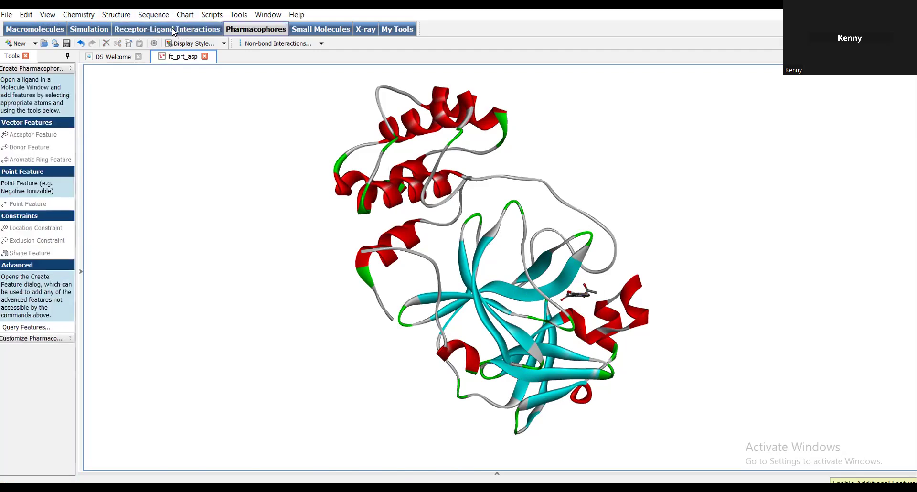
click(173, 29)
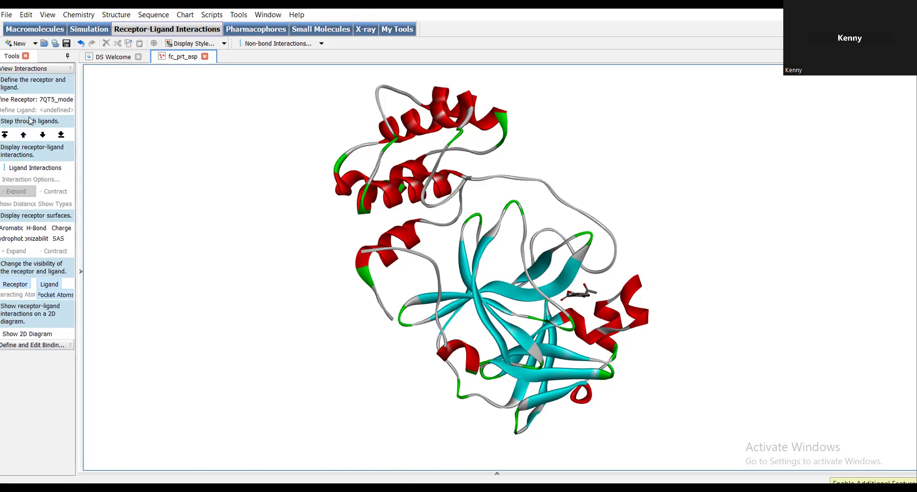
click(20, 334)
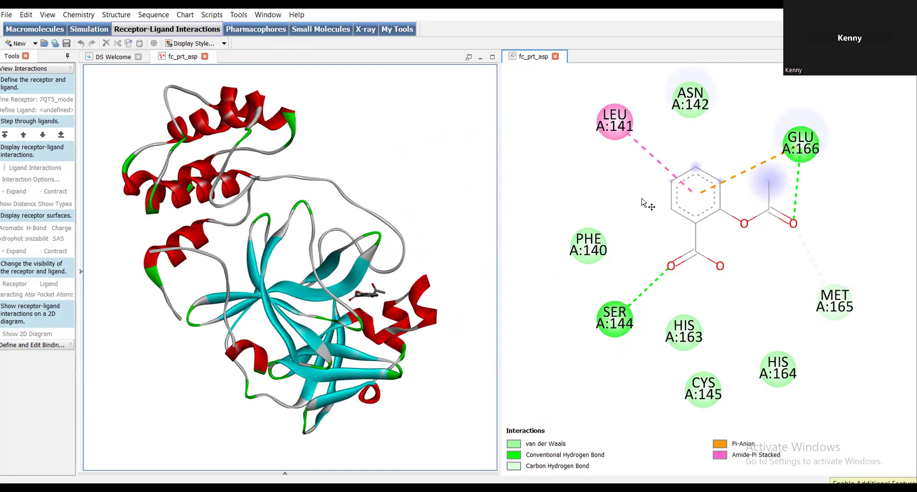
click(369, 296)
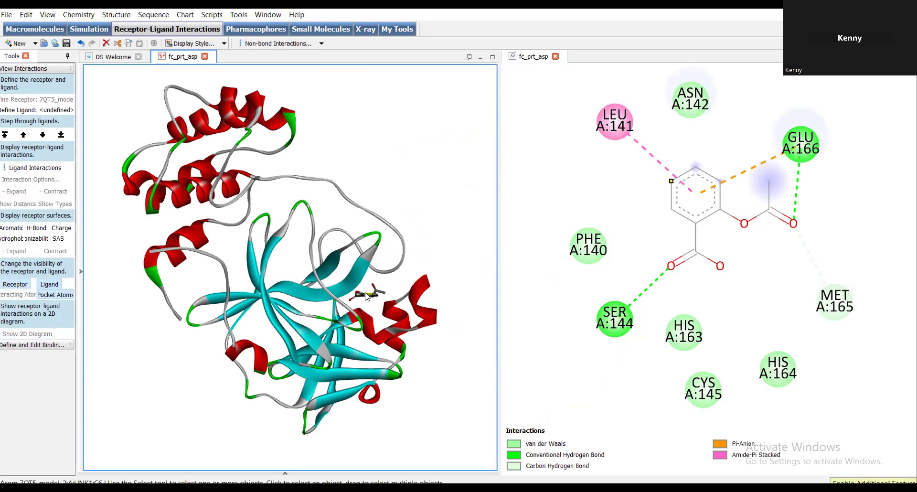
double_click(367, 296)
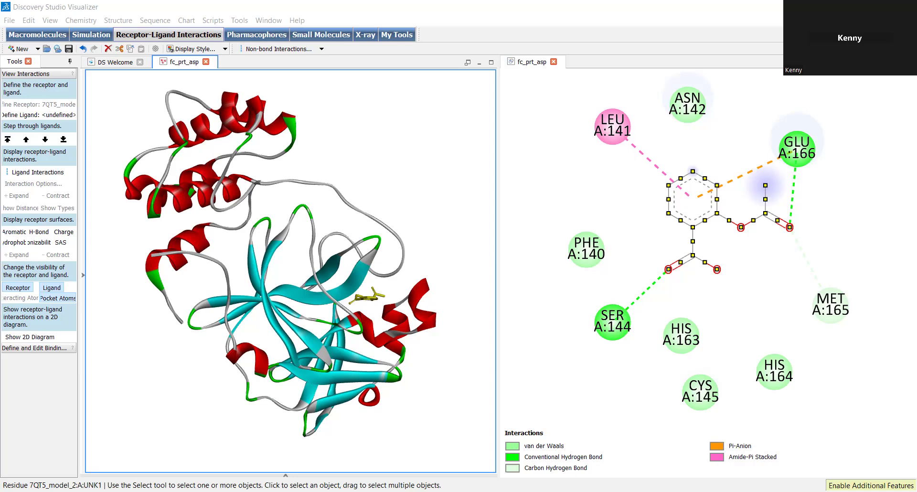
Open the prep_protein structure from the iHEART folder and select a short helix in its lower half.
click(9, 20)
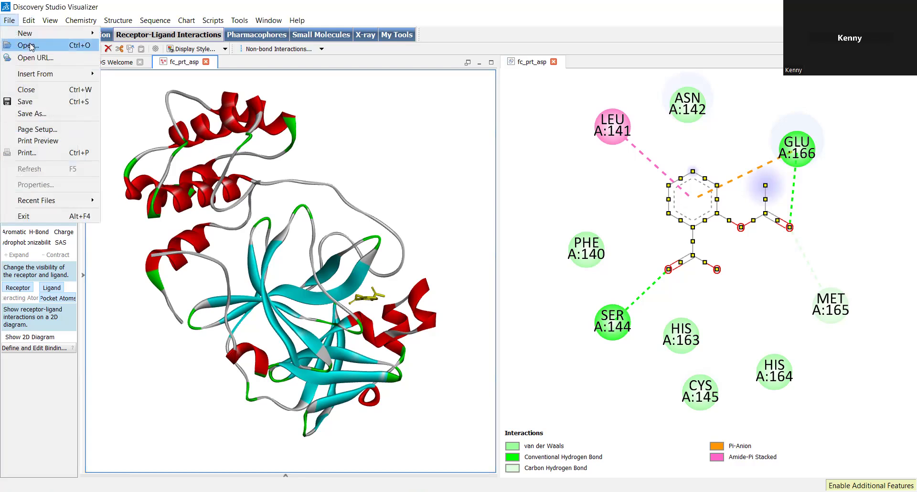
click(28, 45)
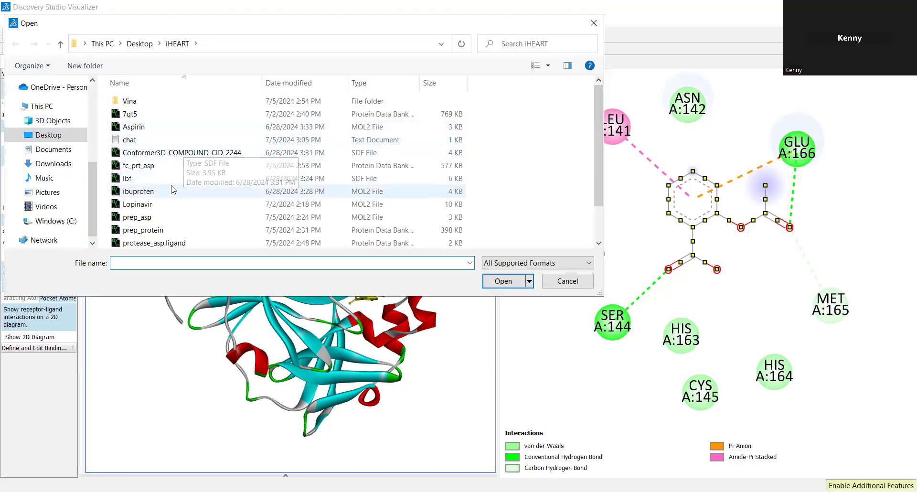
scroll(173, 190, down, 1)
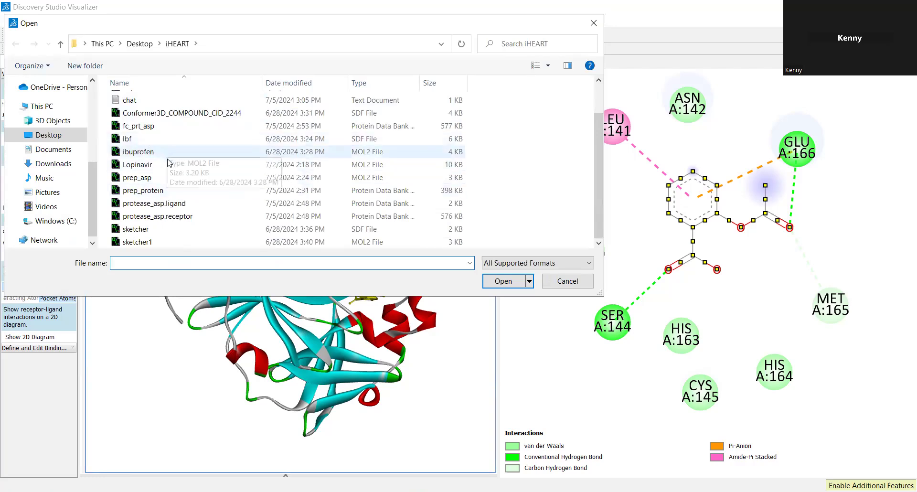
click(149, 193)
double_click(149, 194)
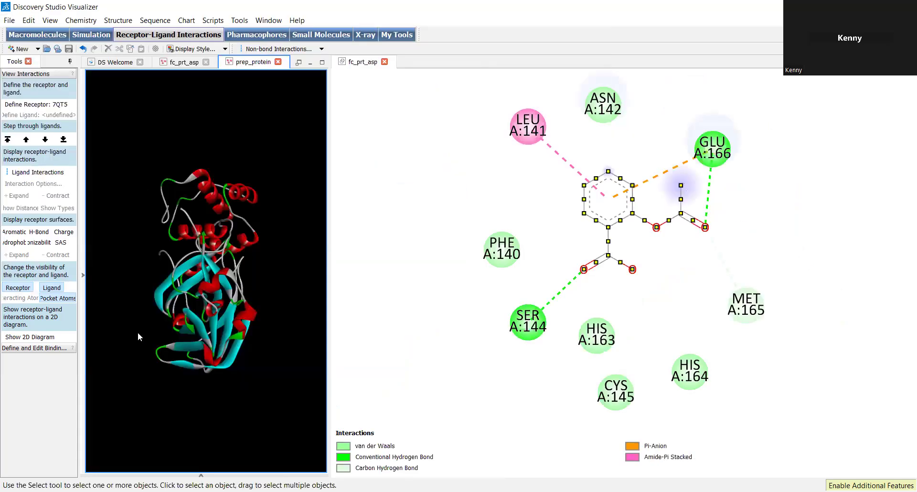
click(167, 336)
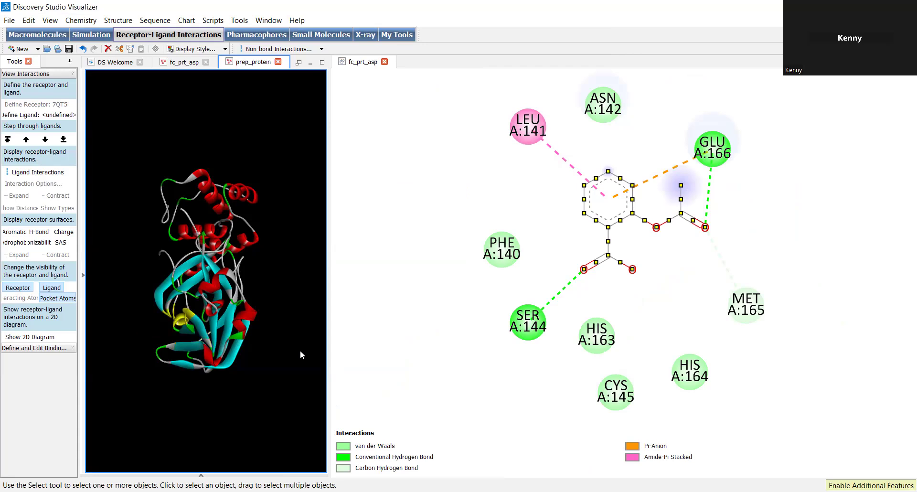
Turn the prep_protein structure to view it from another side and close it without saving the changes.
drag(264, 377, 215, 370)
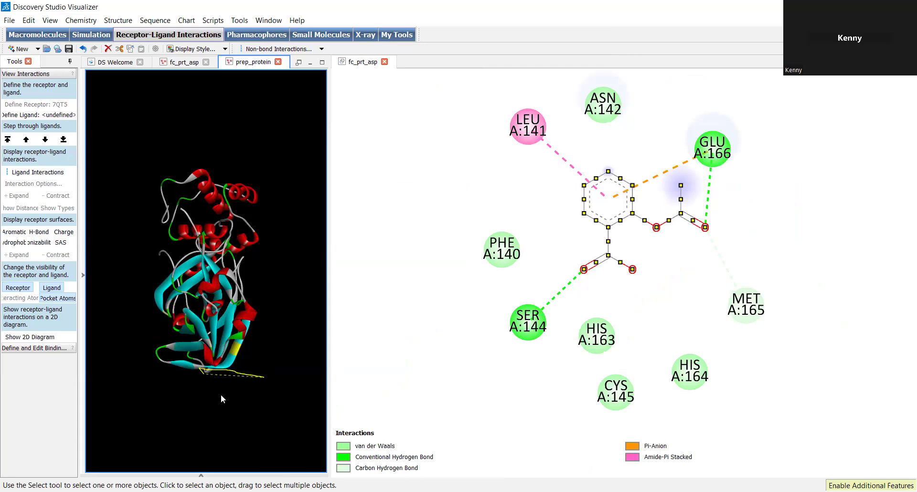
mouse_move(220, 394)
right_down()
mouse_move(245, 346)
mouse_move(276, 358)
mouse_move(276, 348)
right_up()
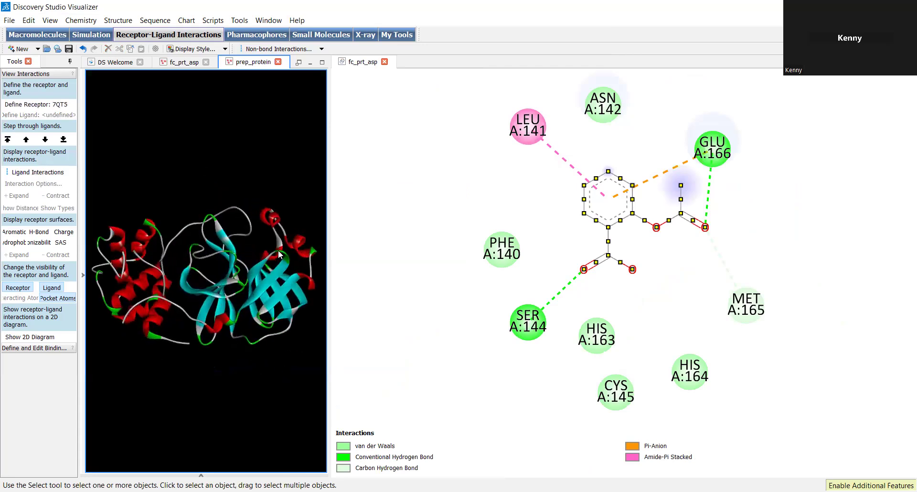
click(278, 62)
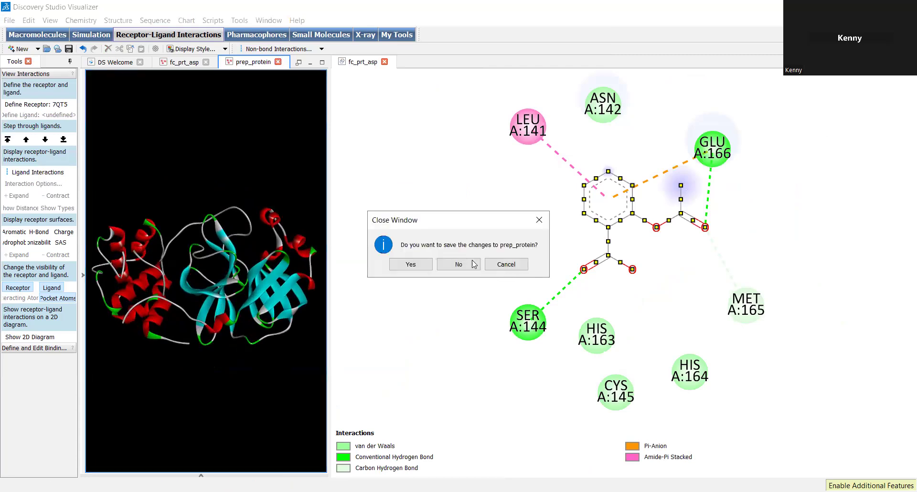
click(454, 270)
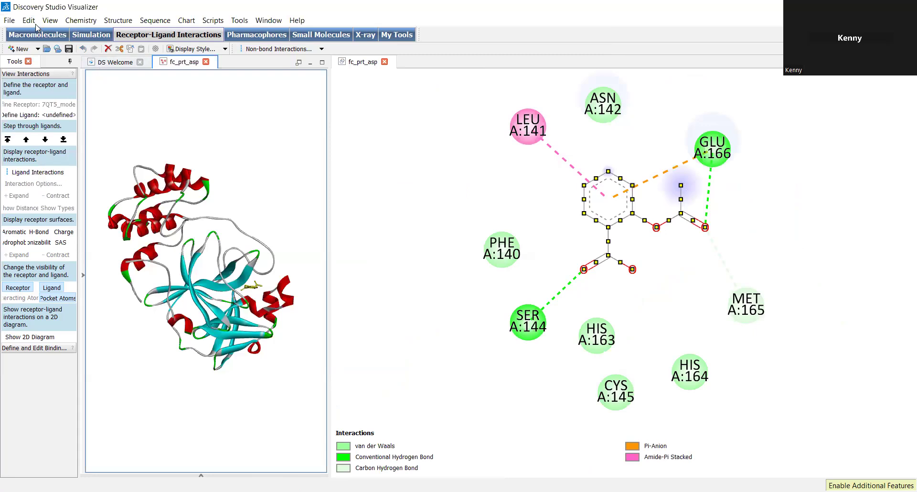
Open the 7qt5 structure from the iHEART folder and show its 2D receptor-ligand interaction diagram.
click(9, 20)
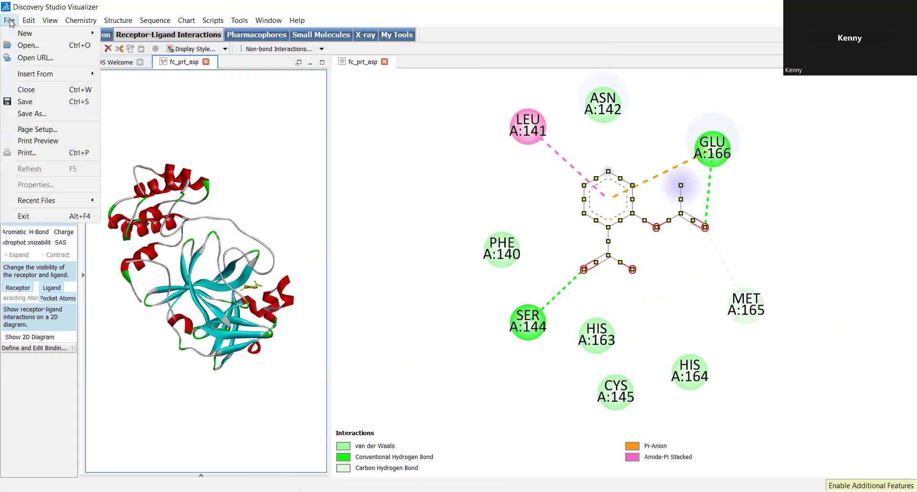
click(30, 48)
scroll(222, 179, down, 1)
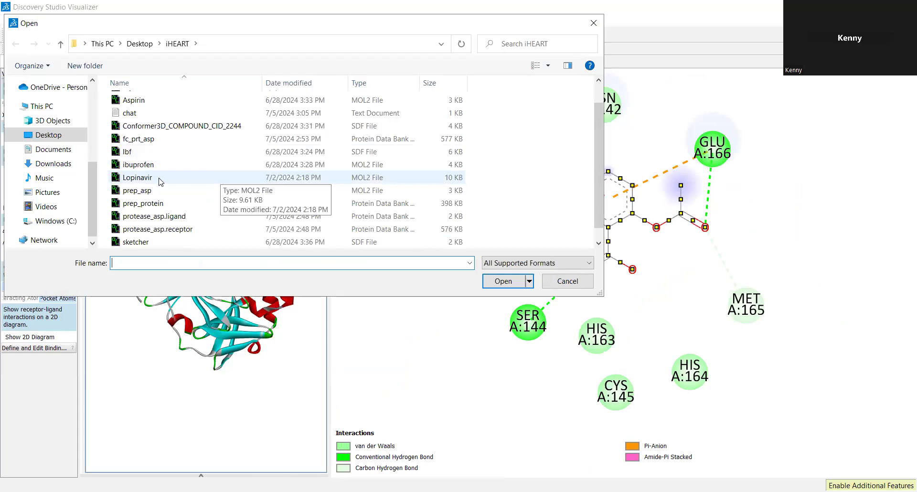
scroll(160, 181, down, 1)
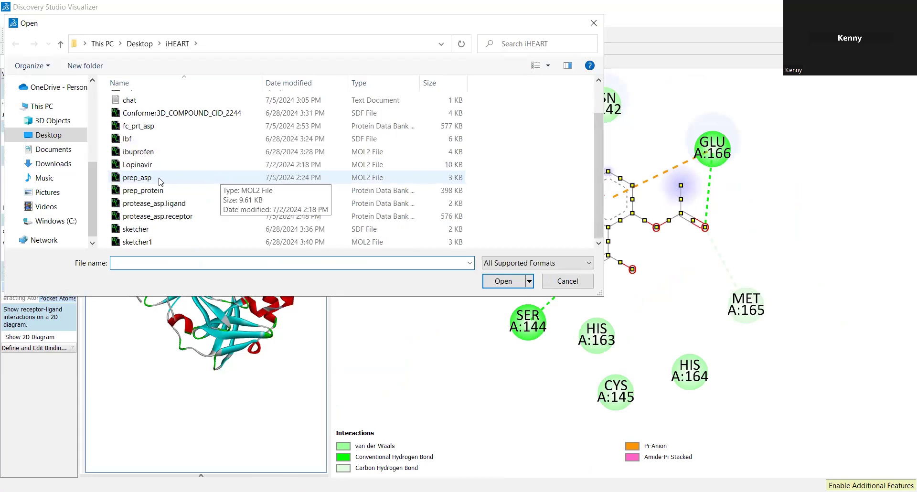
scroll(159, 181, up, 1)
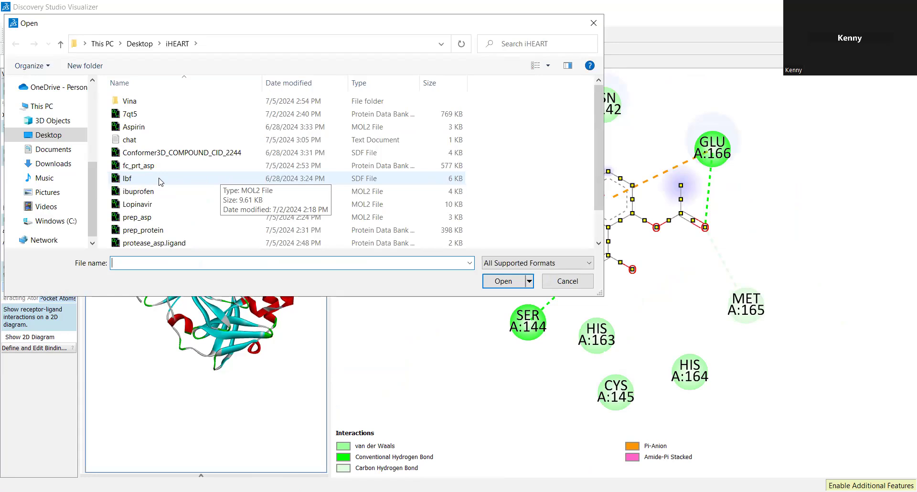
double_click(148, 118)
click(34, 337)
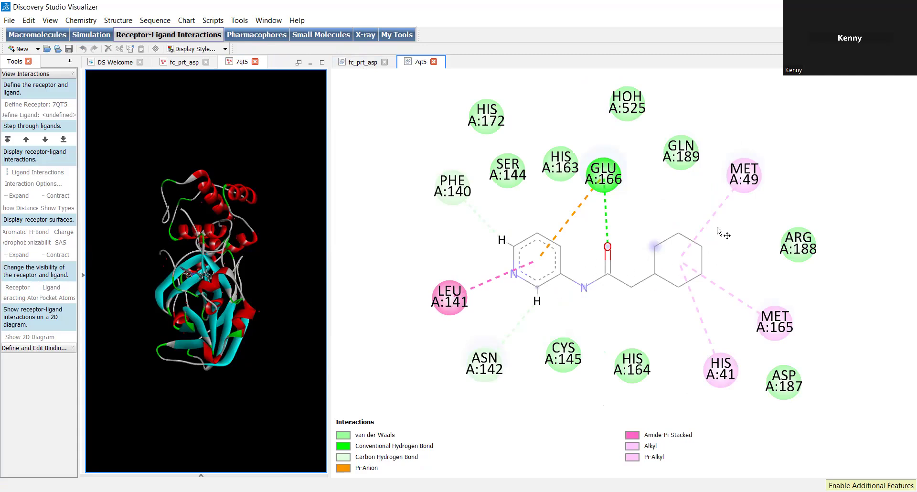
Compare the fc_prt_asp and 7qt5 2D interaction diagrams for the residues and interaction types each ligand involves.
click(360, 63)
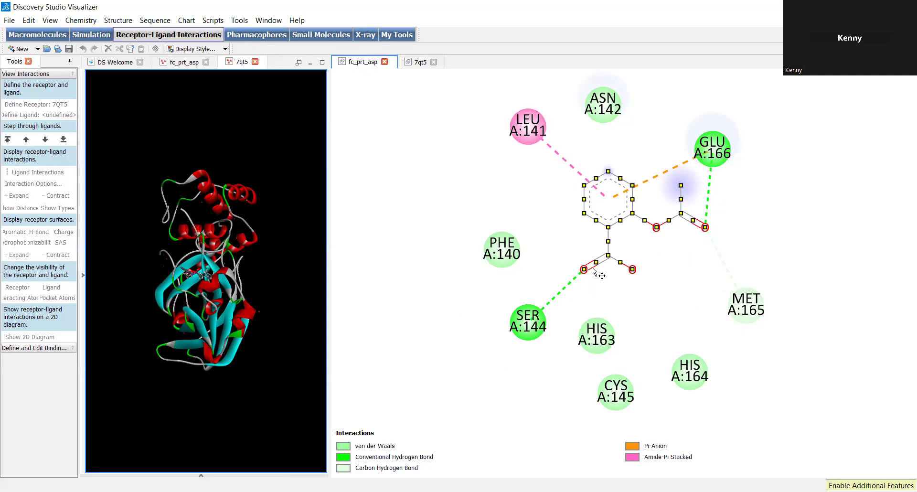
click(419, 63)
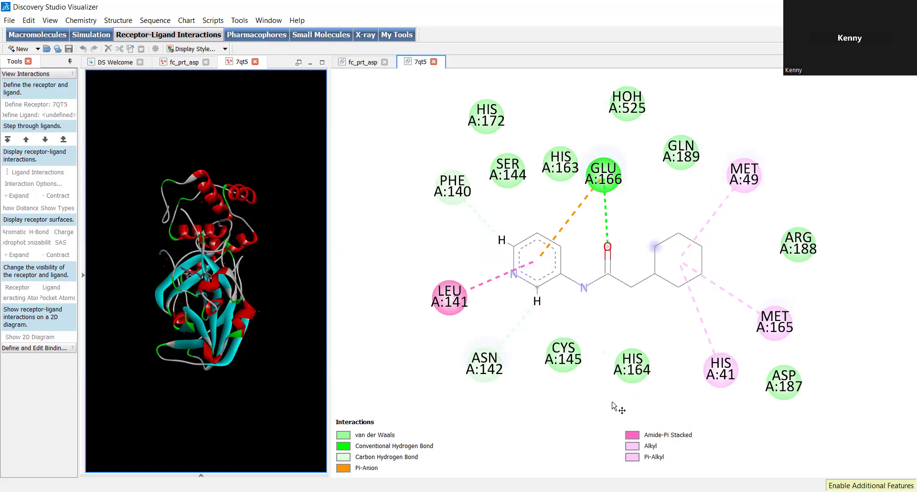
click(365, 62)
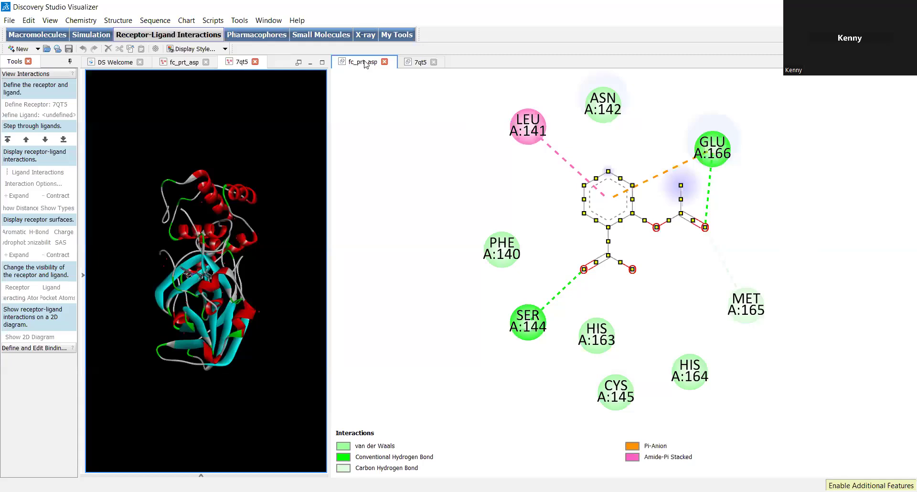
click(417, 64)
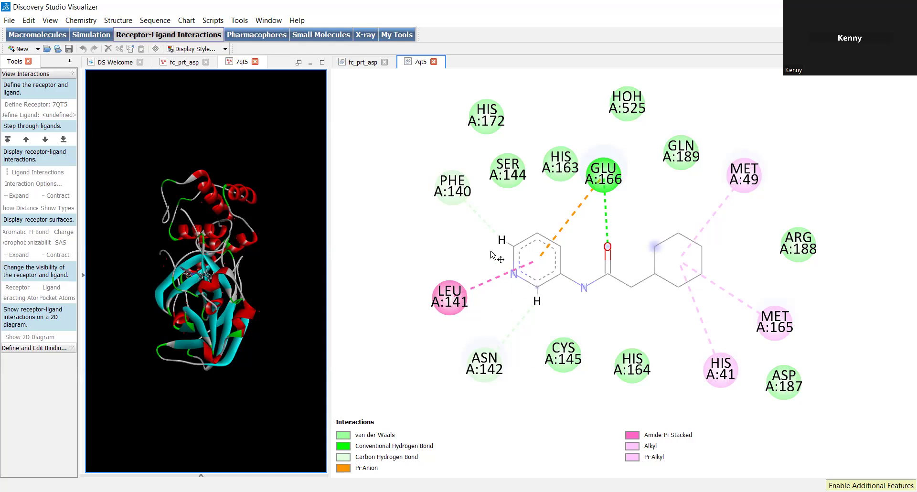
click(362, 65)
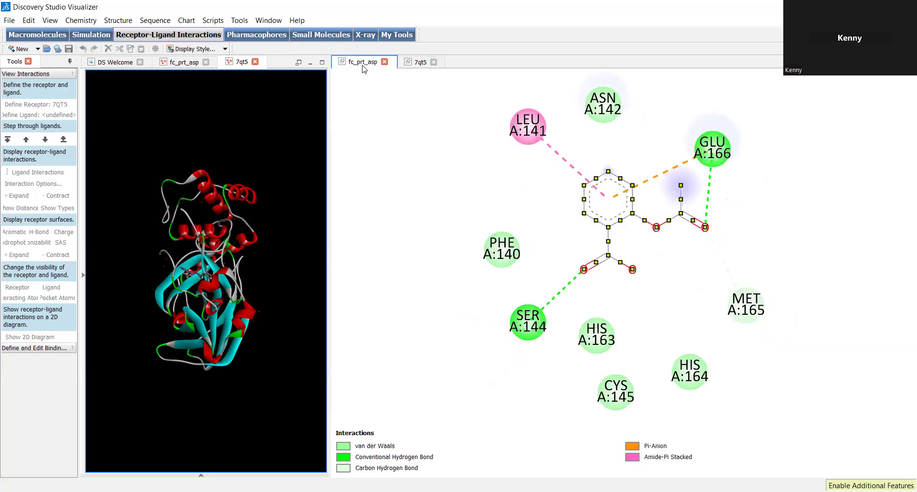
click(421, 63)
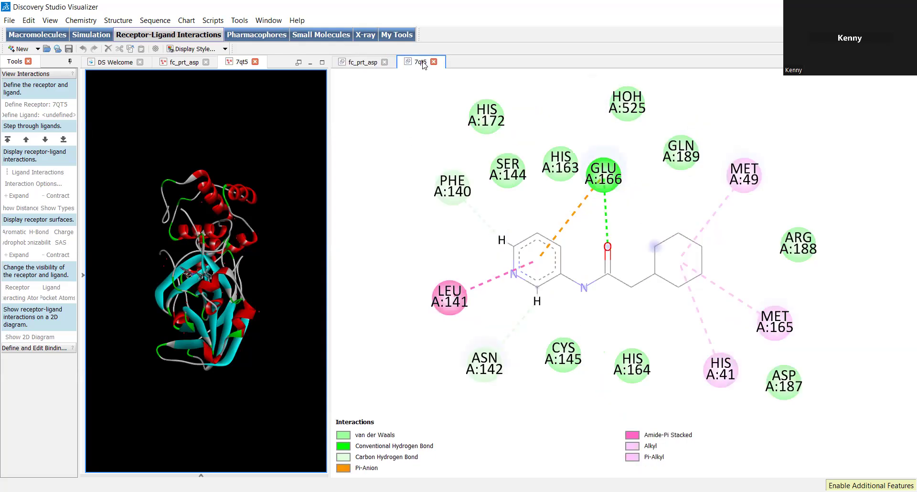
click(361, 66)
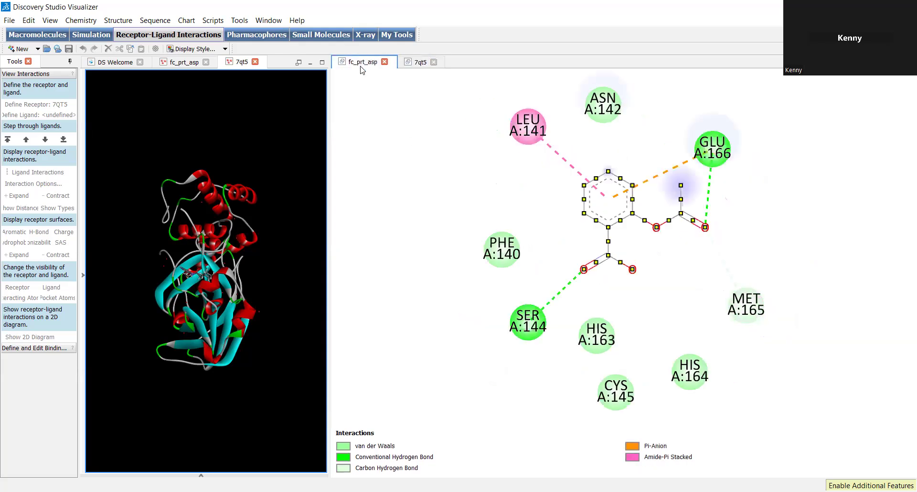
click(418, 66)
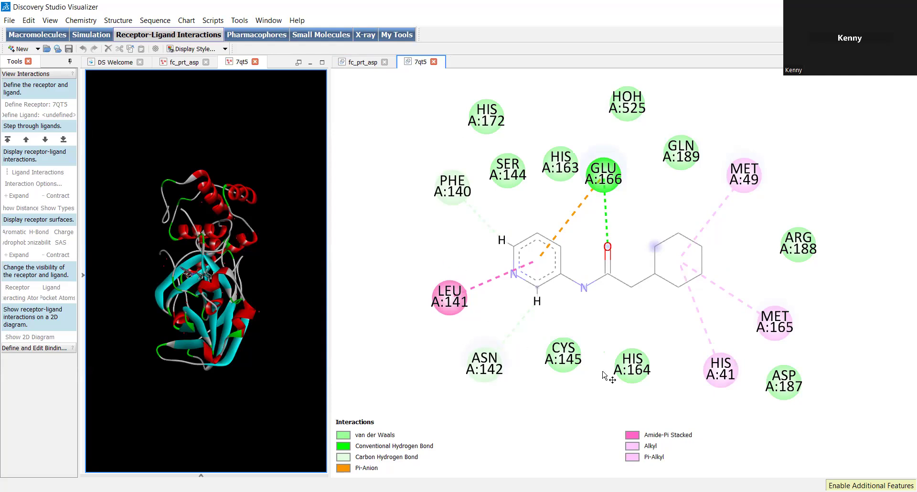
click(363, 62)
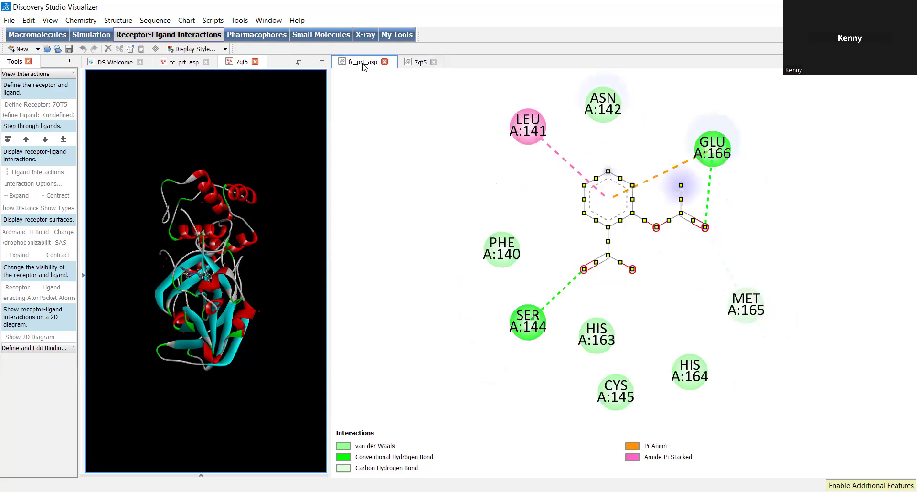
click(417, 63)
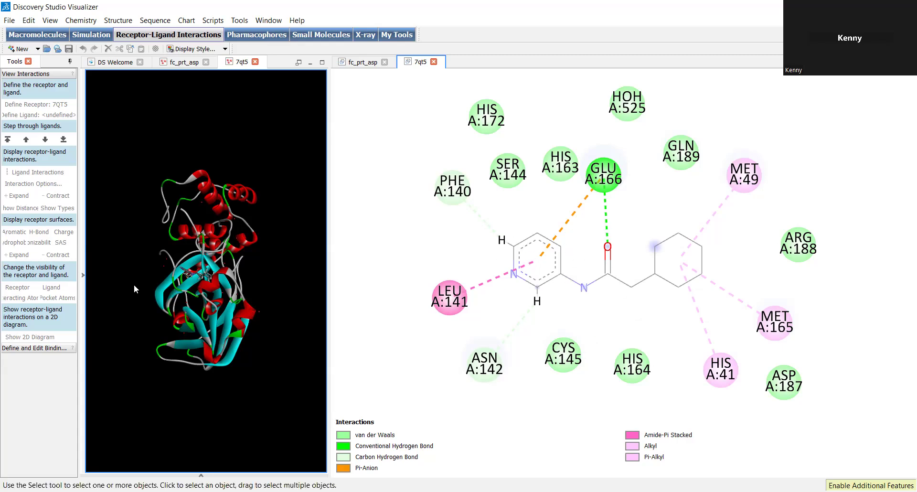
Select the whole bound ligand in the 7qt5 3D view and compare its 2D interaction diagram with that of fc_prt_asp.
right_drag(134, 285, 200, 251)
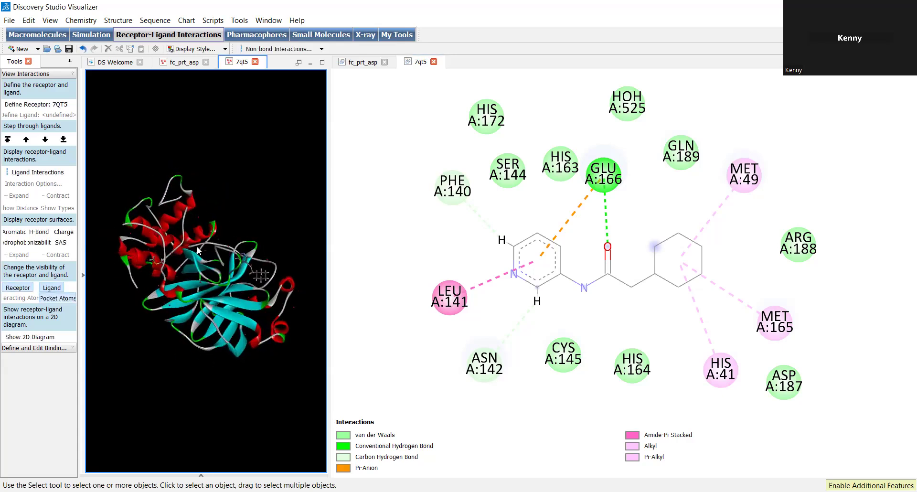
right_drag(257, 265, 242, 284)
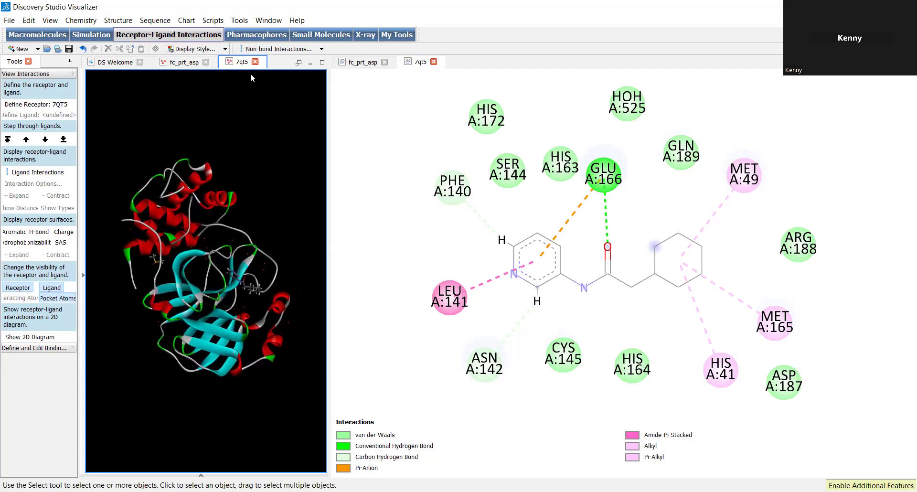
click(245, 286)
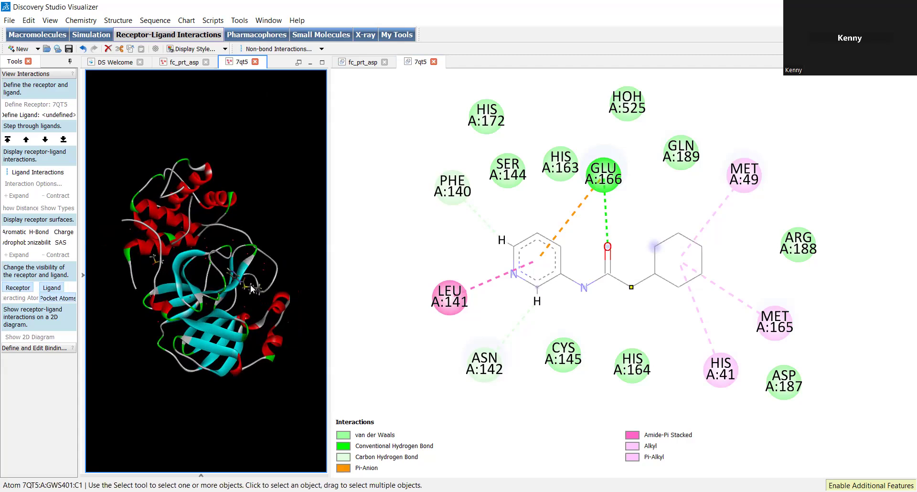
click(250, 289)
double_click(250, 289)
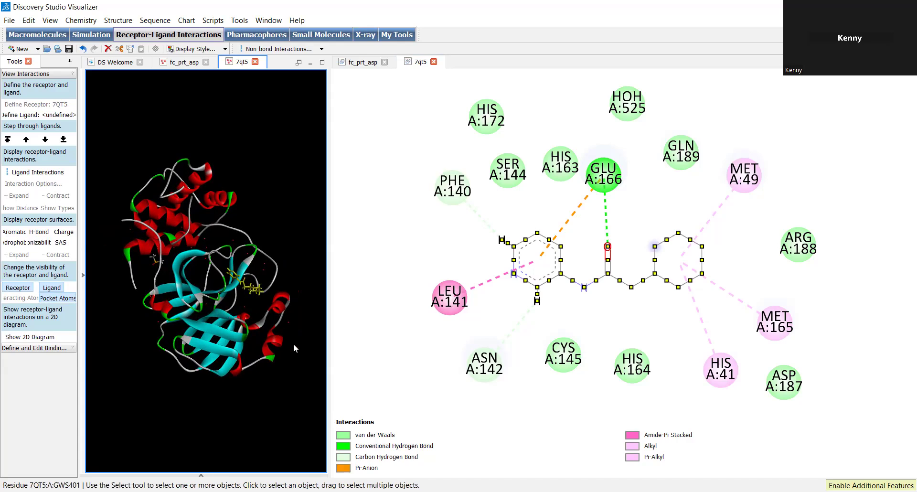
right_drag(294, 343, 327, 360)
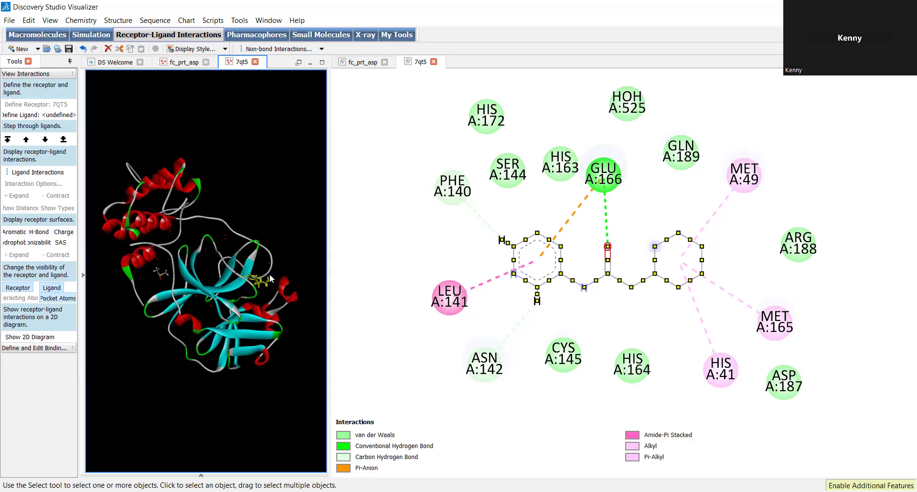
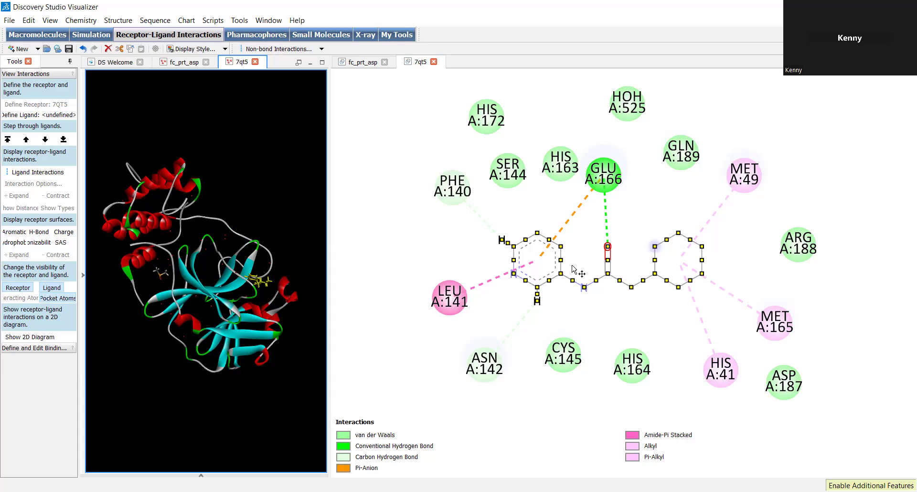
click(361, 64)
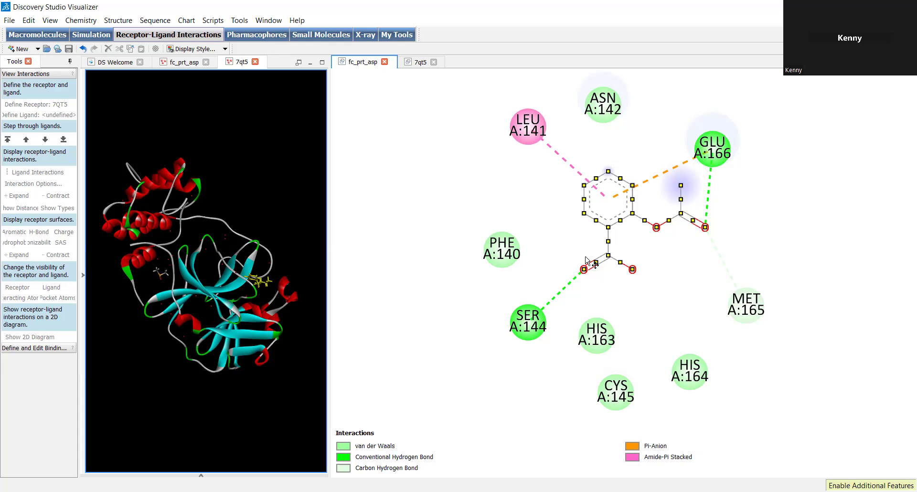
click(419, 63)
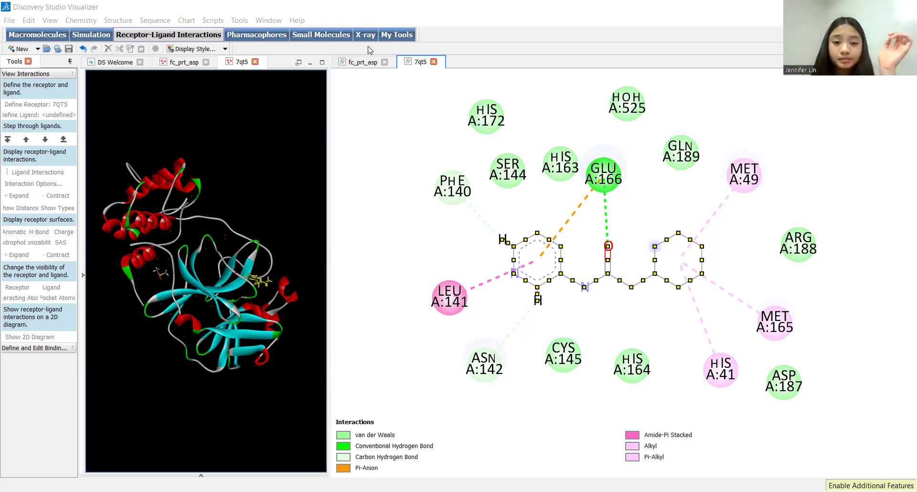
Close the 7qt5 and fc_prt_asp 2D diagrams and quit Discovery Studio without saving the changes.
click(434, 62)
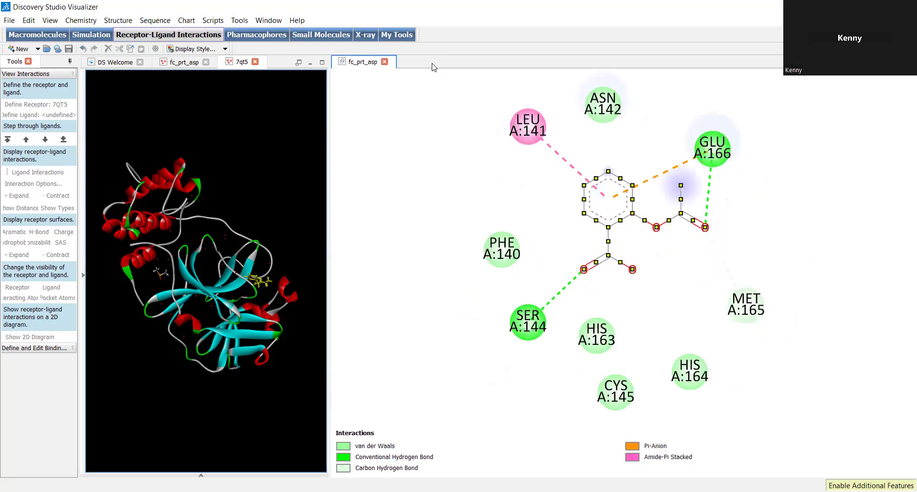
click(384, 62)
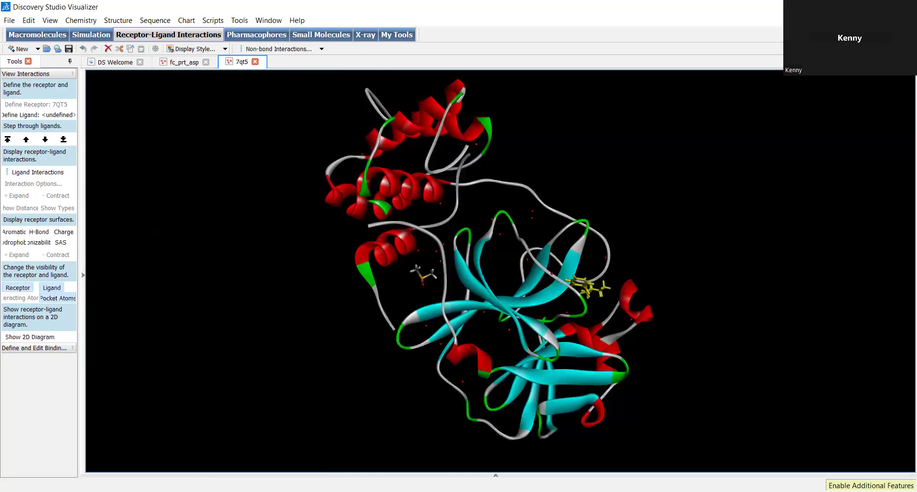
click(906, 7)
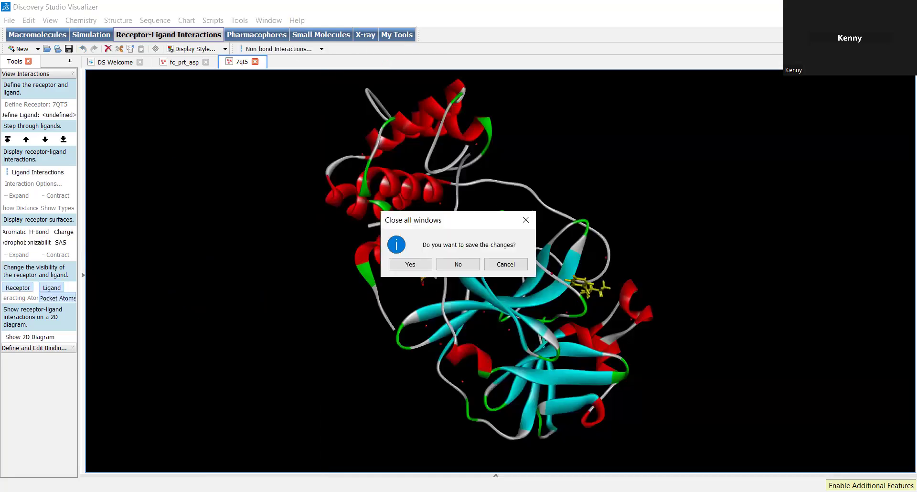
click(455, 265)
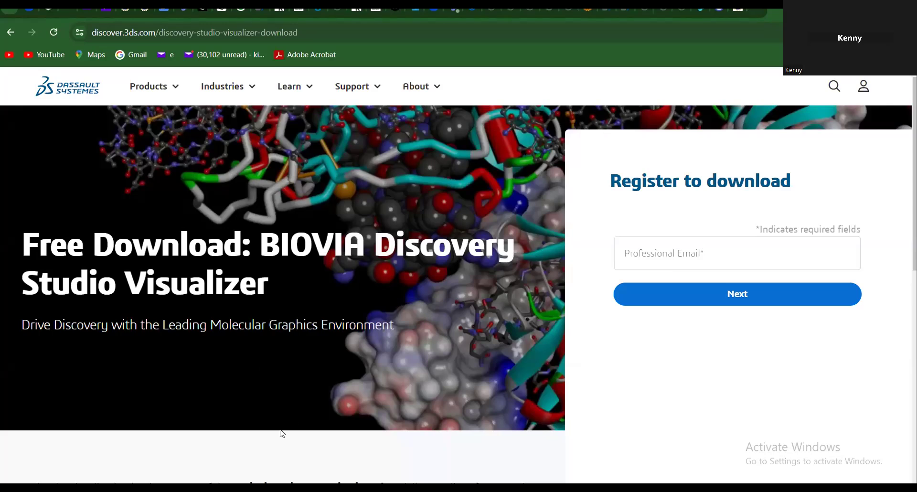
Launch the Discovery Studio 2021 Client from the Windows search.
key(super+s)
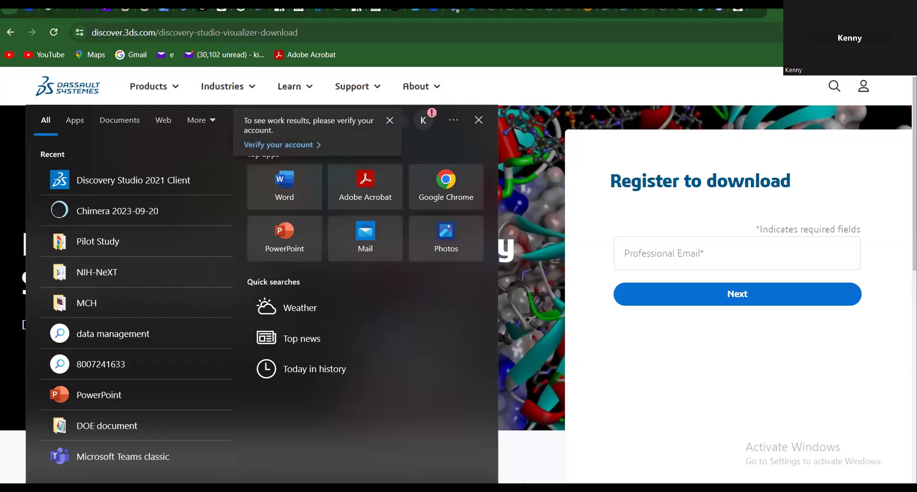
text(dis)
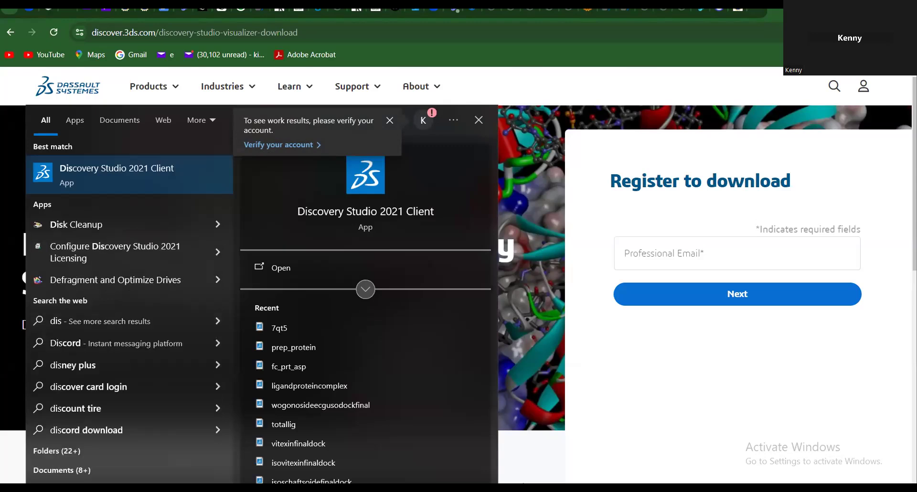
click(369, 181)
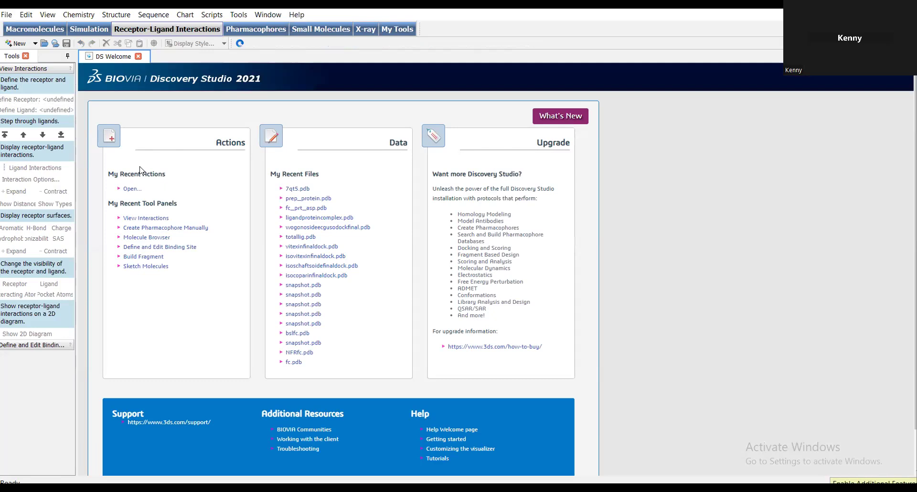
Open the docked complex file fc_prt_asp from the iHEART folder on the desktop.
click(7, 15)
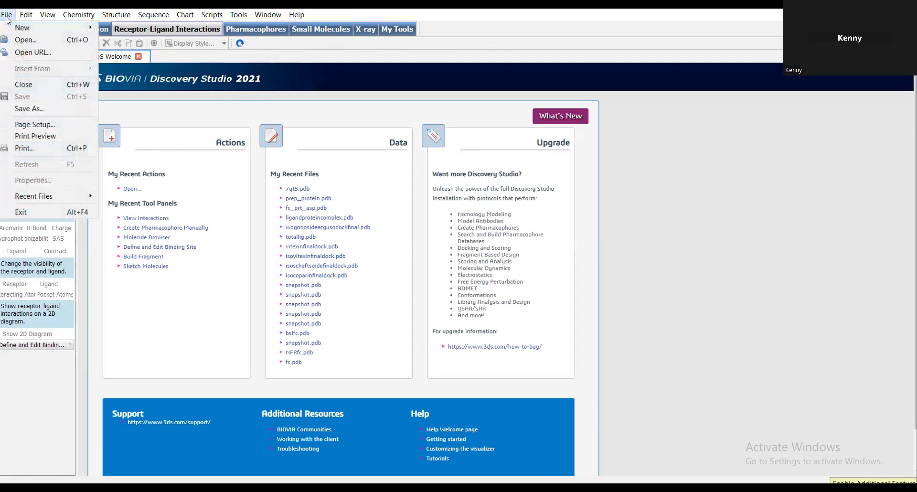
click(25, 40)
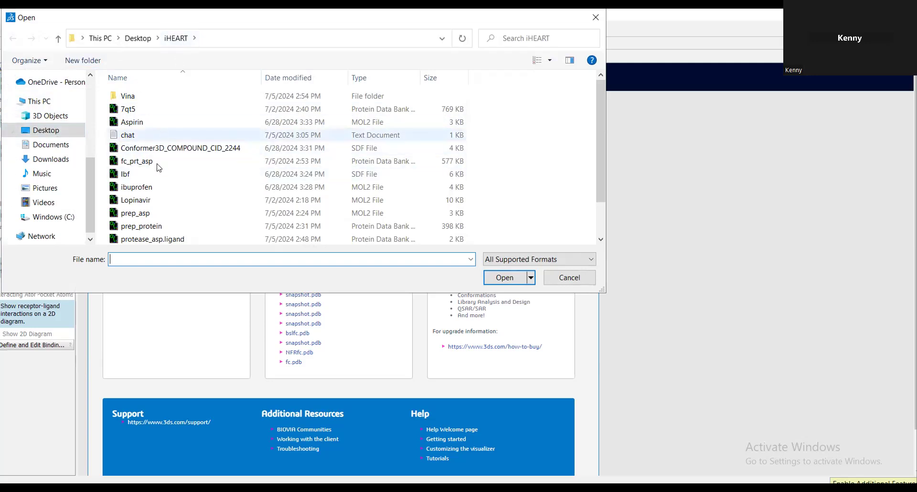
scroll(184, 215, down, 1)
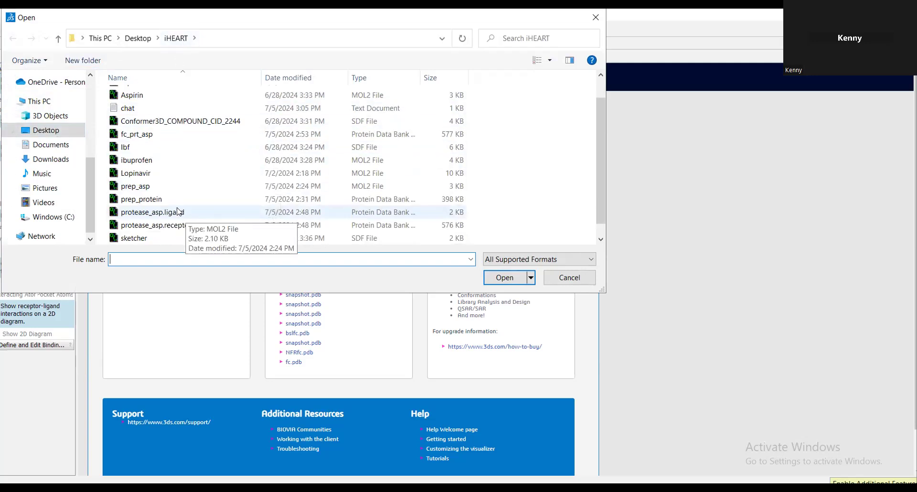
click(137, 134)
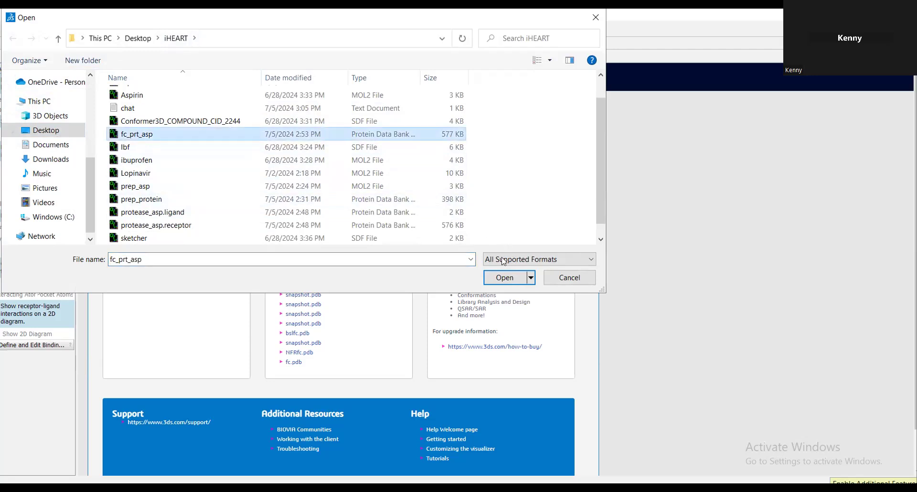
click(504, 277)
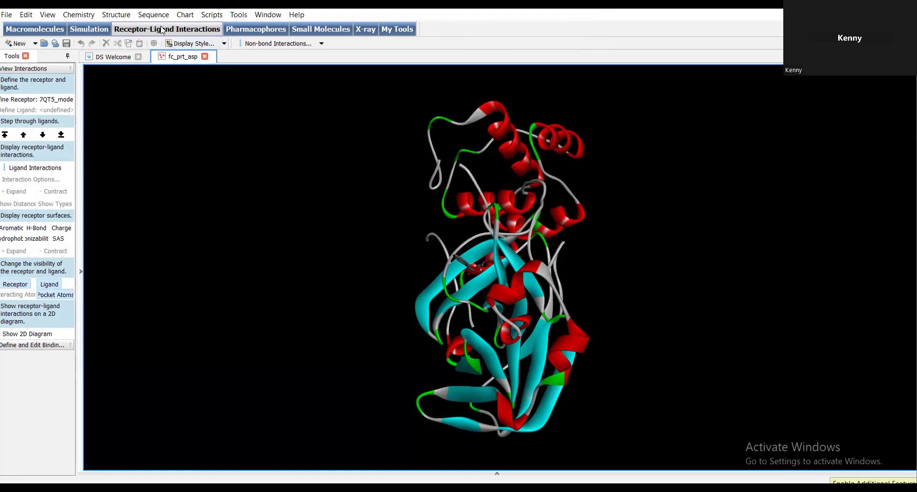
Show the 2D receptor-ligand interaction diagram for the fc_prt_asp complex.
click(23, 26)
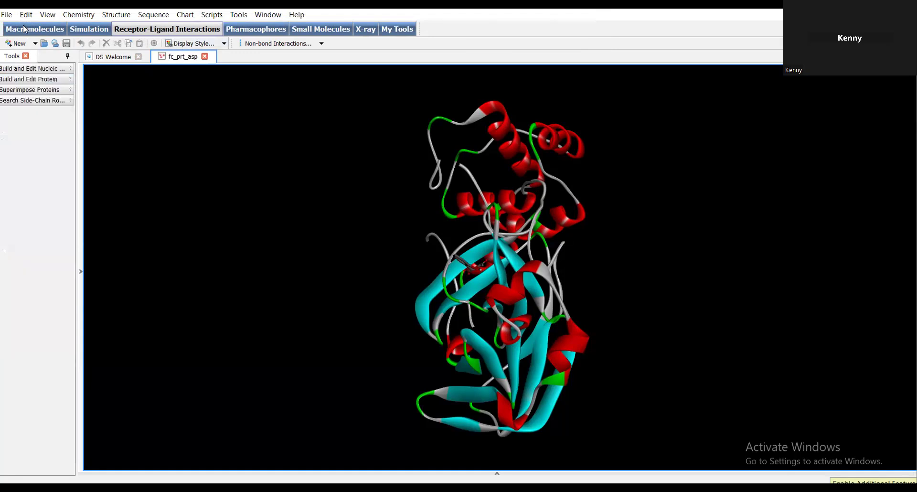
click(85, 30)
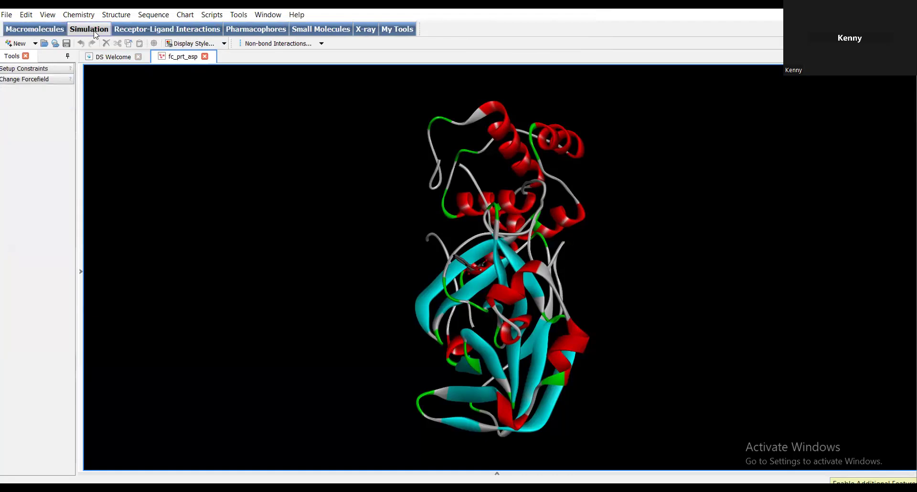
click(148, 31)
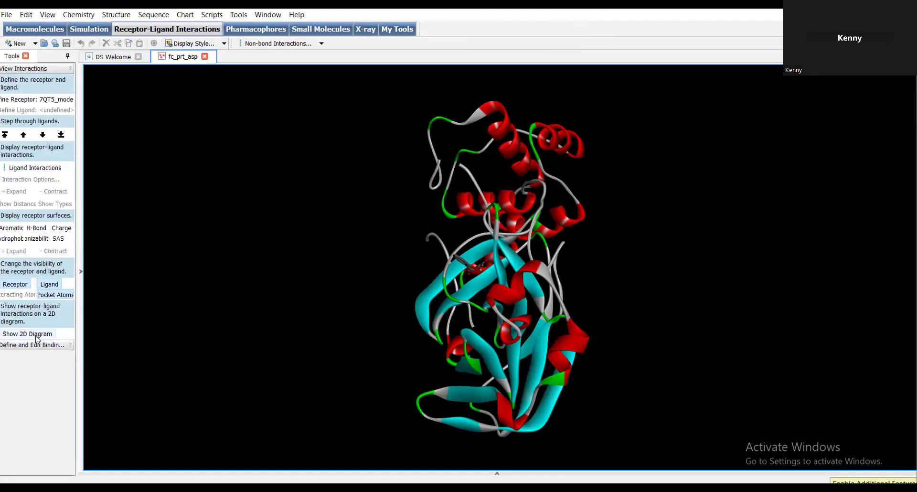
mouse_move(35, 336)
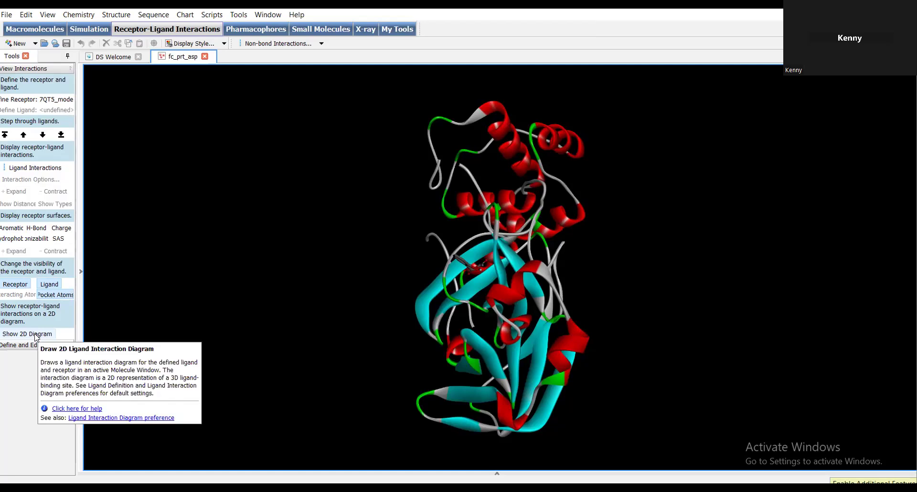
click(35, 336)
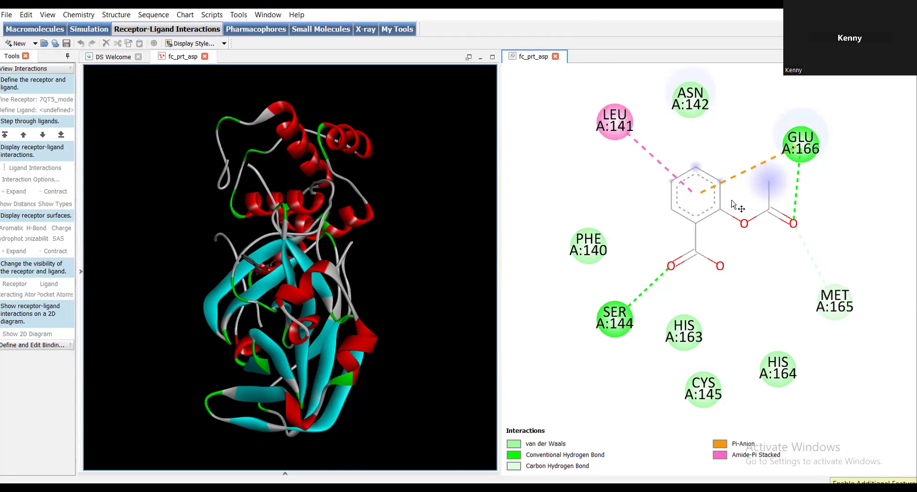
Copy the fc_prt_asp 2D interaction diagram, paste it into the Word document below the Drug1 docking score, and return to Discovery Studio.
right_click(683, 135)
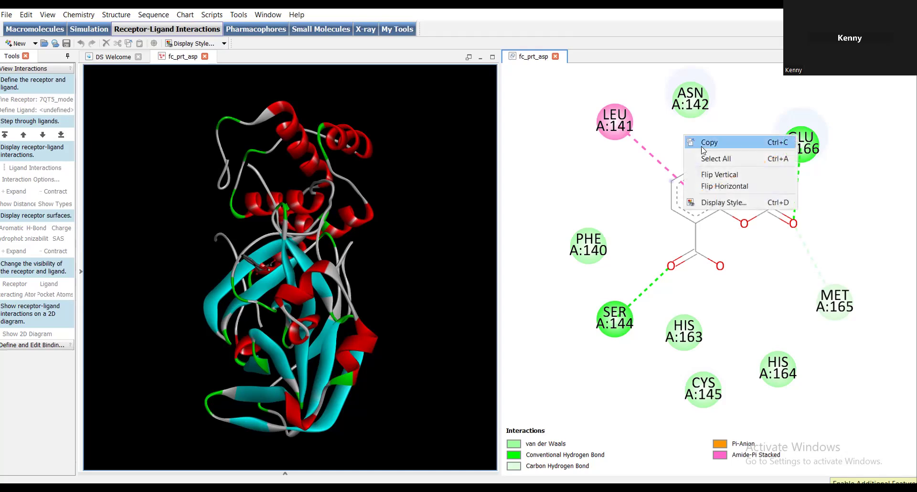
click(716, 149)
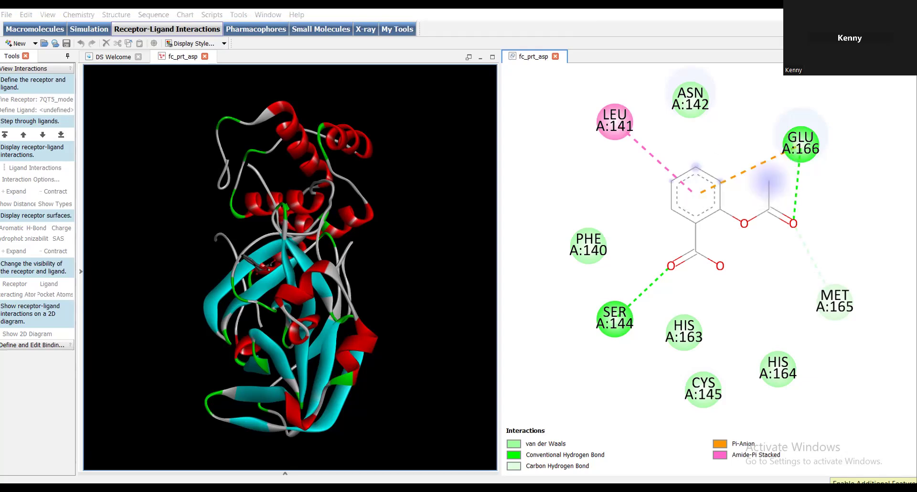
click(890, 468)
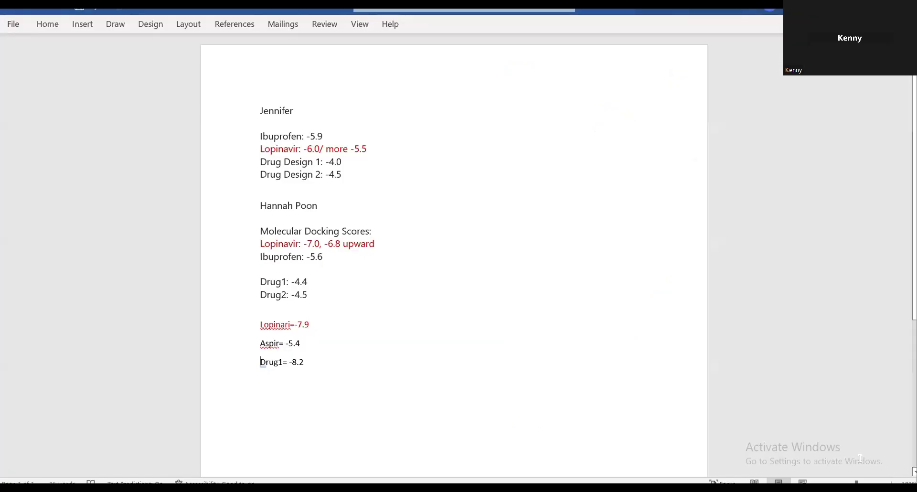
click(329, 382)
key(Return)
key(Return)
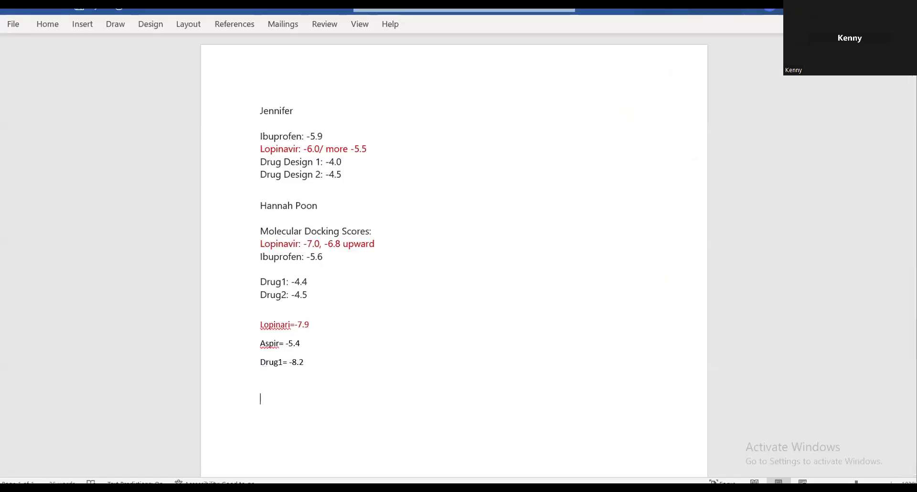
key(ctrl+v)
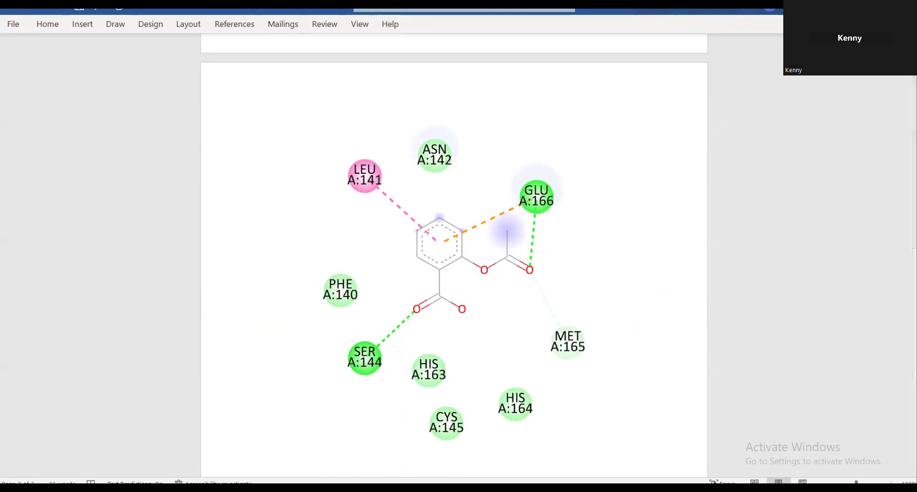
key(alt+Tab)
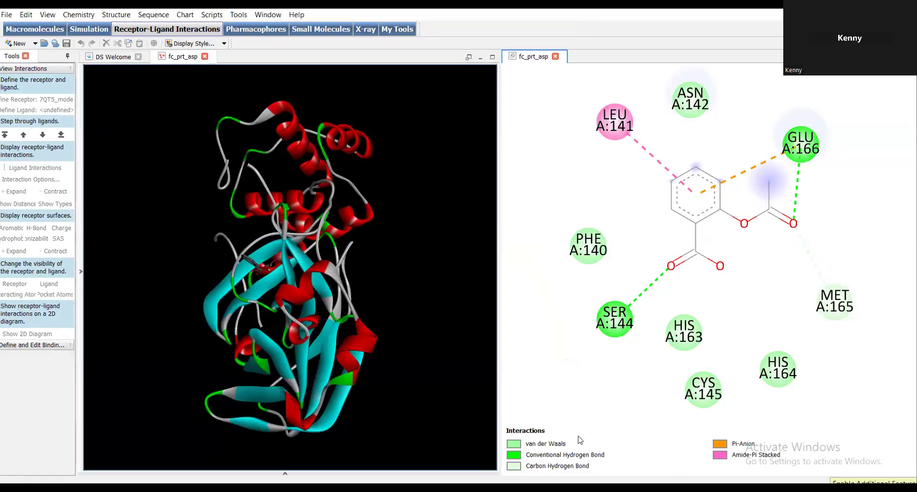